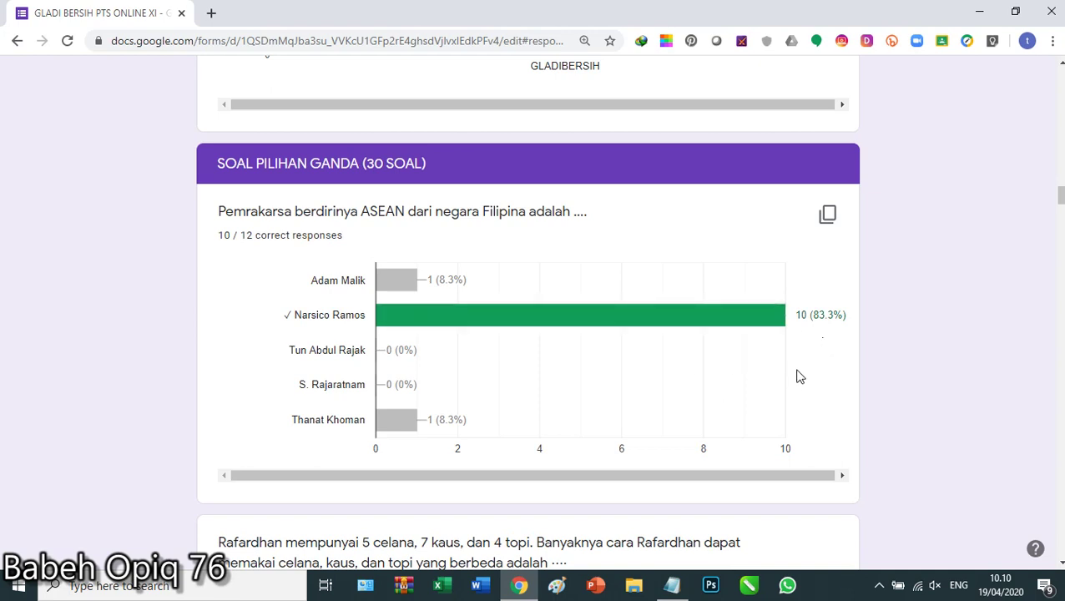
# - Examine the answer charts for the multiple-choice questions in the response summary, starting with the ASEAN founder question
pyautogui.scroll(-4, 829, 357)
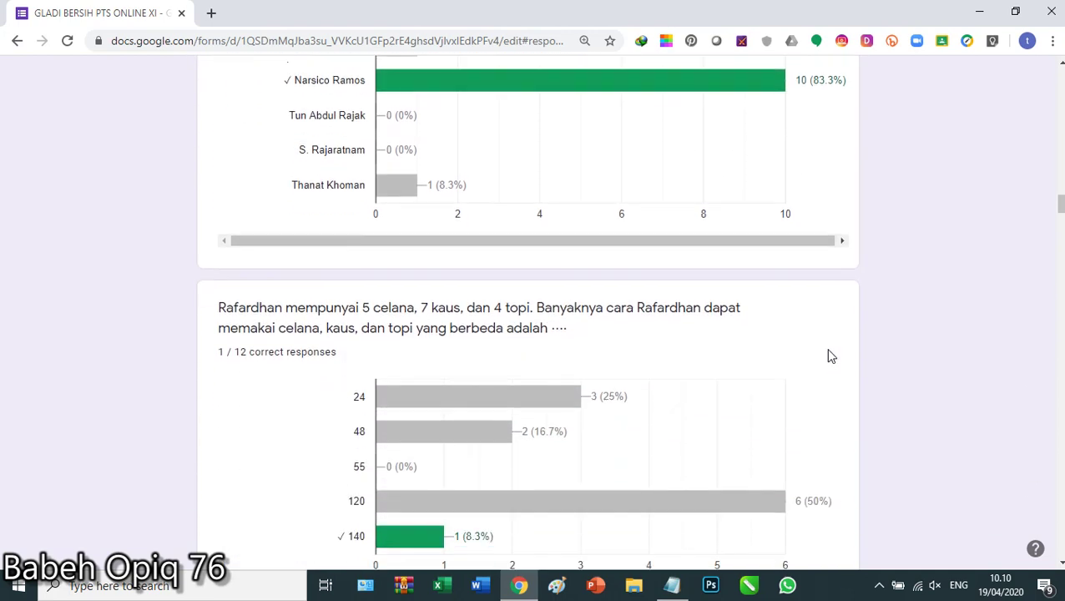
pyautogui.moveTo(399, 463)
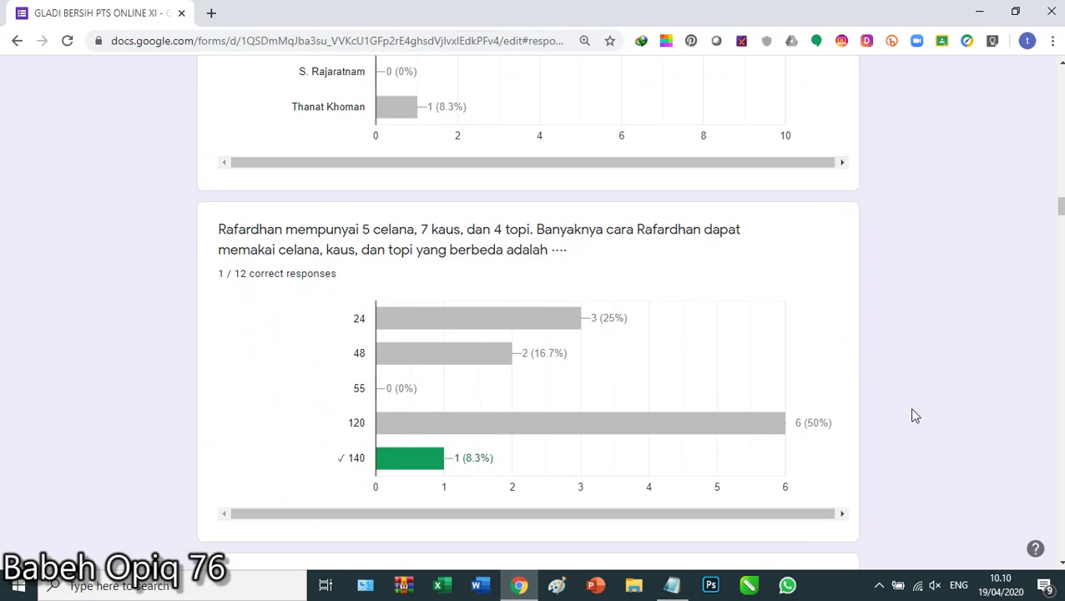
pyautogui.scroll(-2, 915, 398)
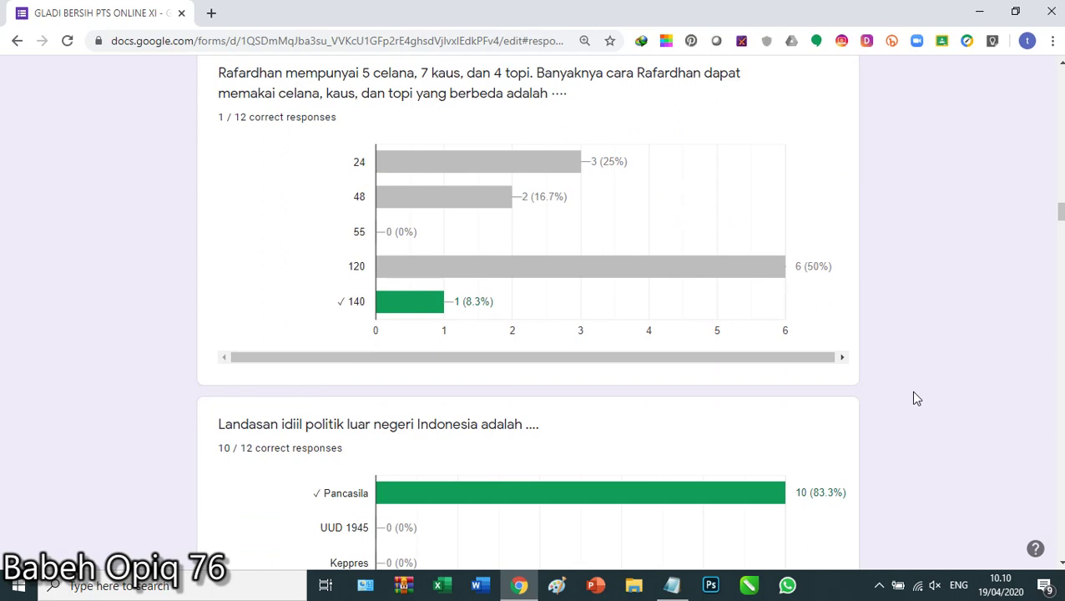
pyautogui.moveTo(596, 277)
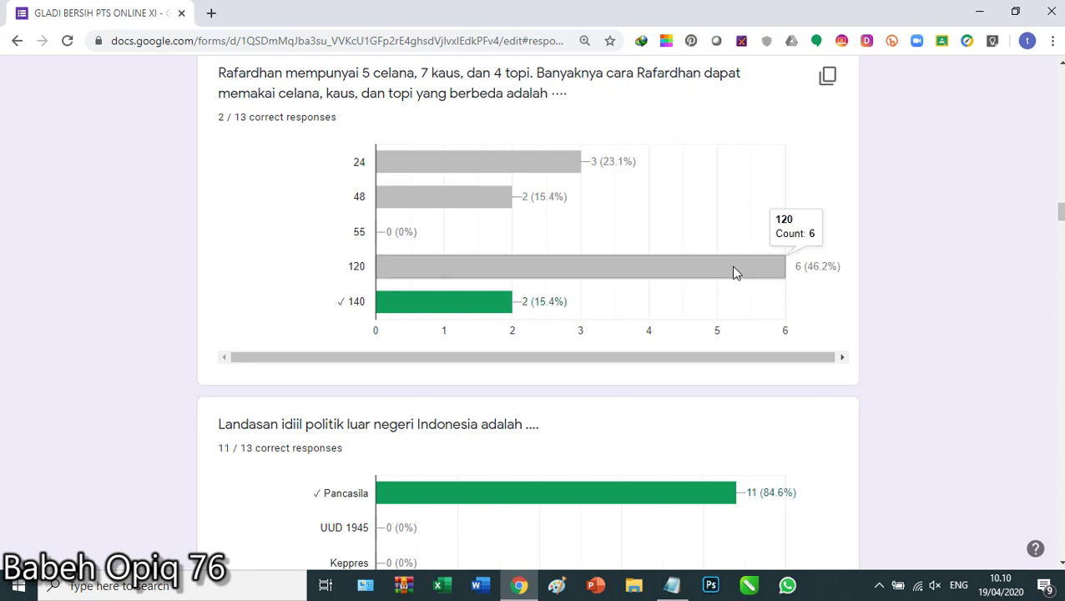
pyautogui.moveTo(430, 308)
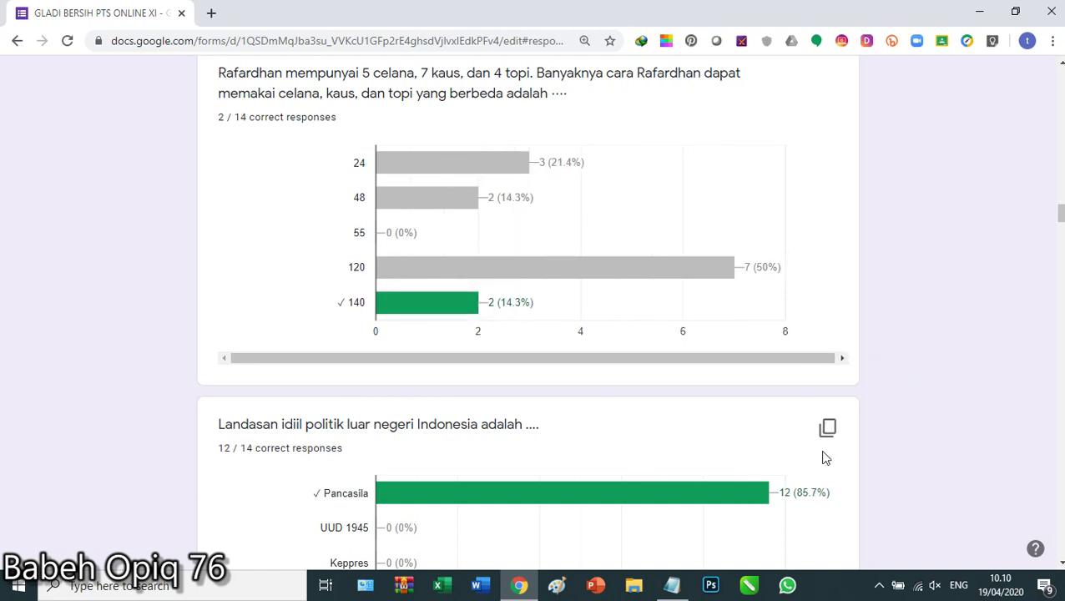
pyautogui.scroll(-2, 968, 348)
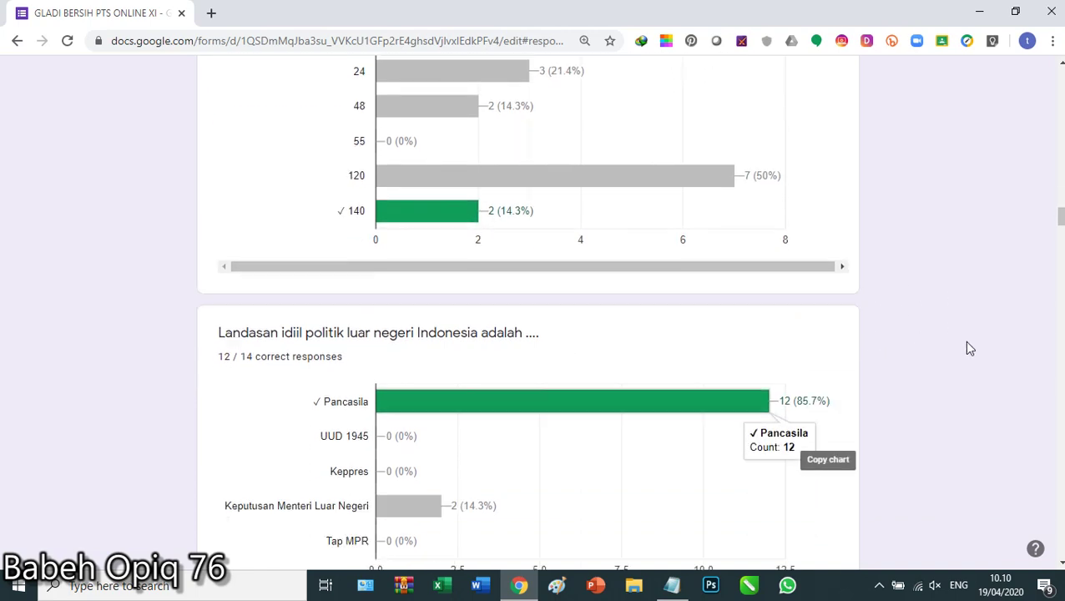
pyautogui.scroll(-9, 968, 348)
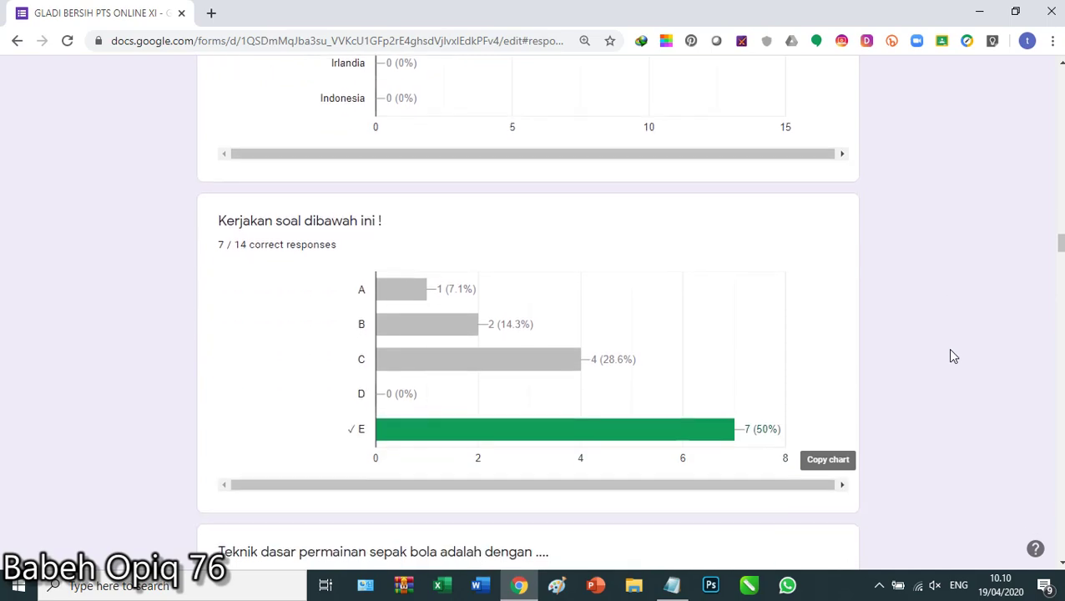
pyautogui.scroll(-2, 953, 357)
pyautogui.scroll(-5, 951, 357)
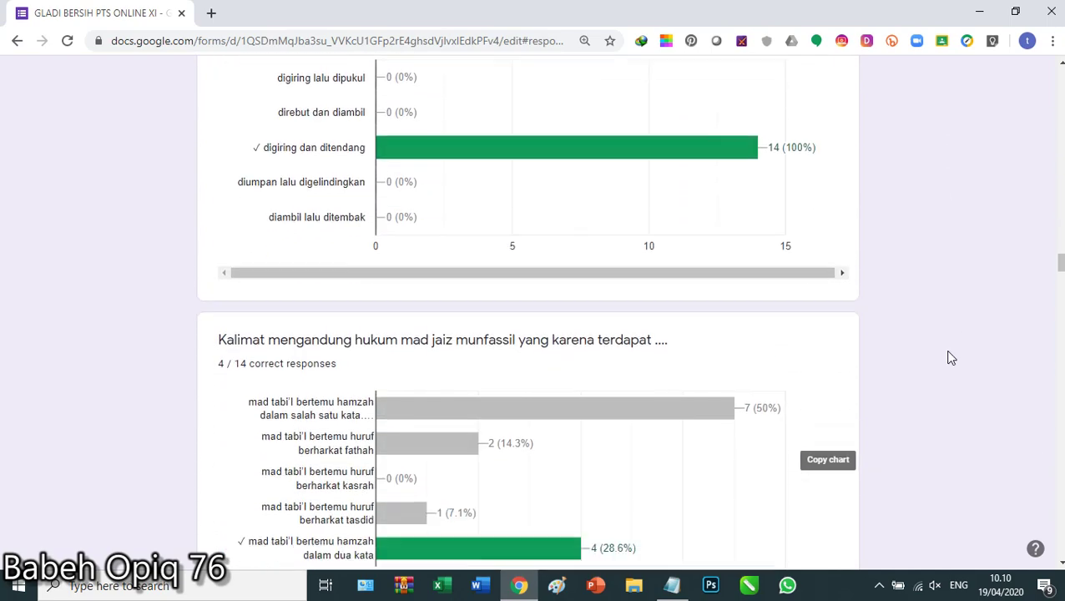
pyautogui.scroll(-9, 951, 357)
pyautogui.scroll(6, 952, 356)
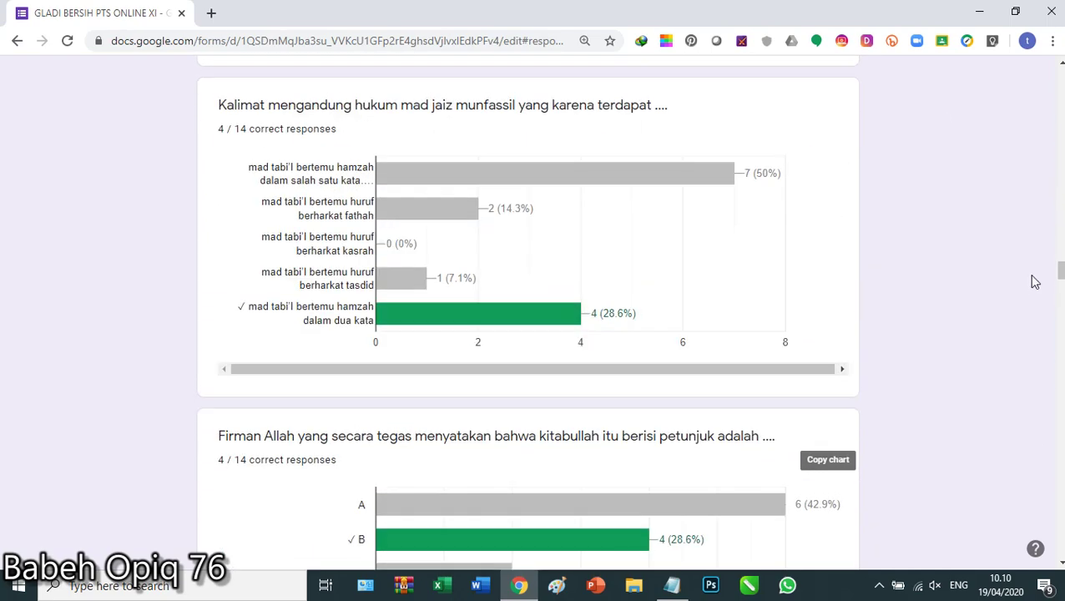
# - Show the responses by question and review the student names submitted under Nama Lengkap Siswa
pyautogui.moveTo(1059, 271); pyautogui.dragTo(1061, 60)
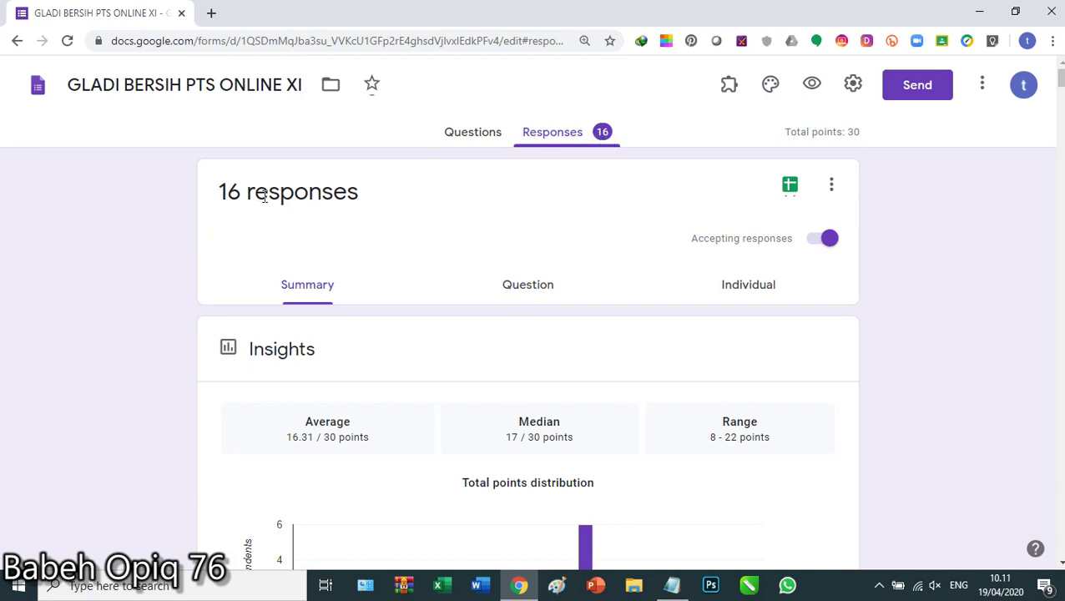
pyautogui.click(517, 292)
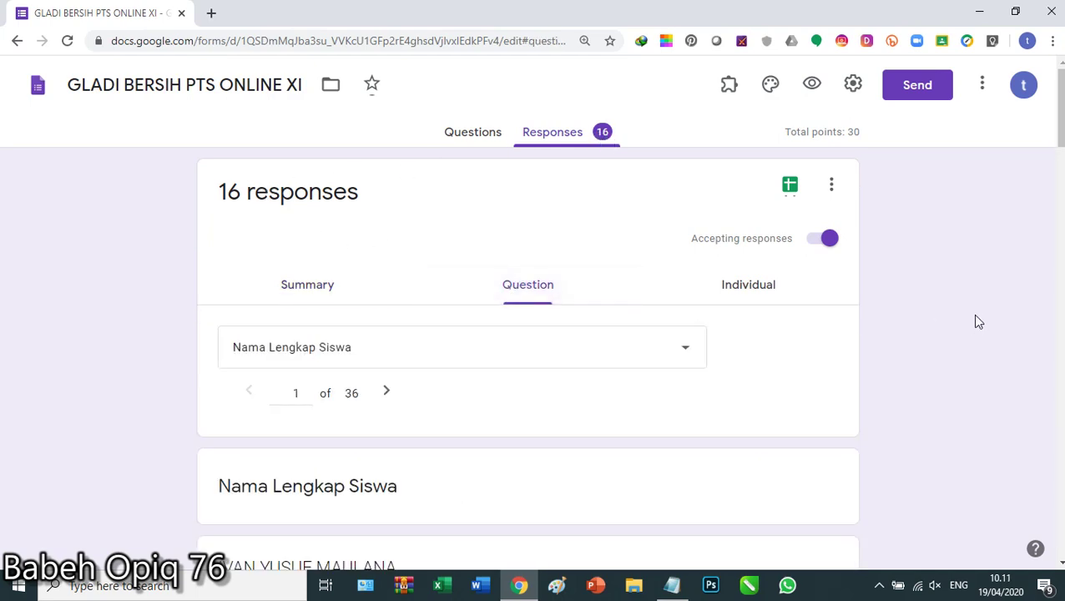
pyautogui.scroll(-3, 967, 304)
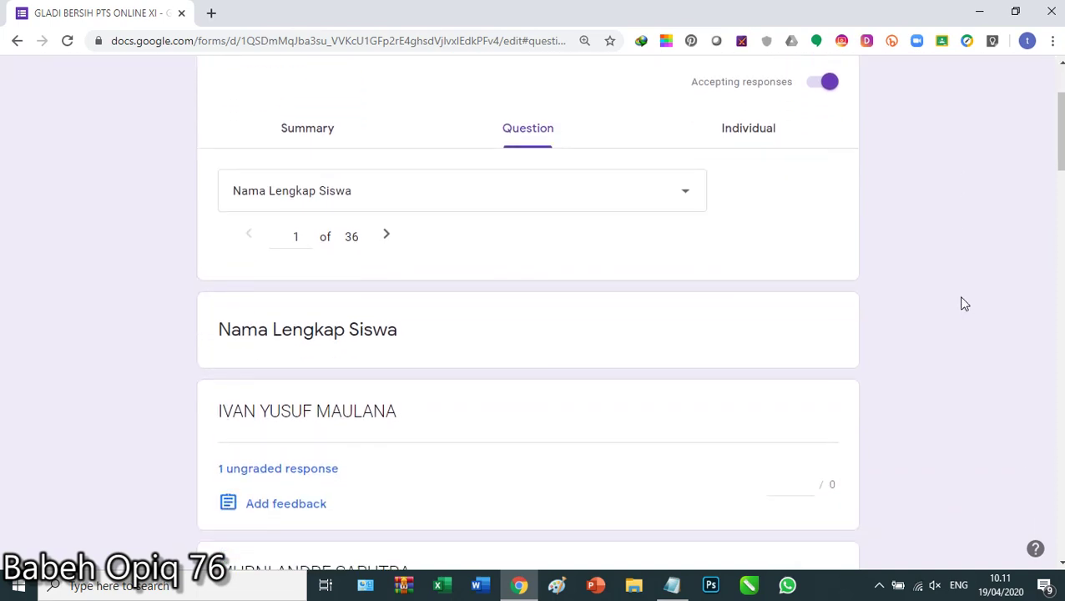
pyautogui.scroll(2, 958, 304)
pyautogui.scroll(-2, 959, 304)
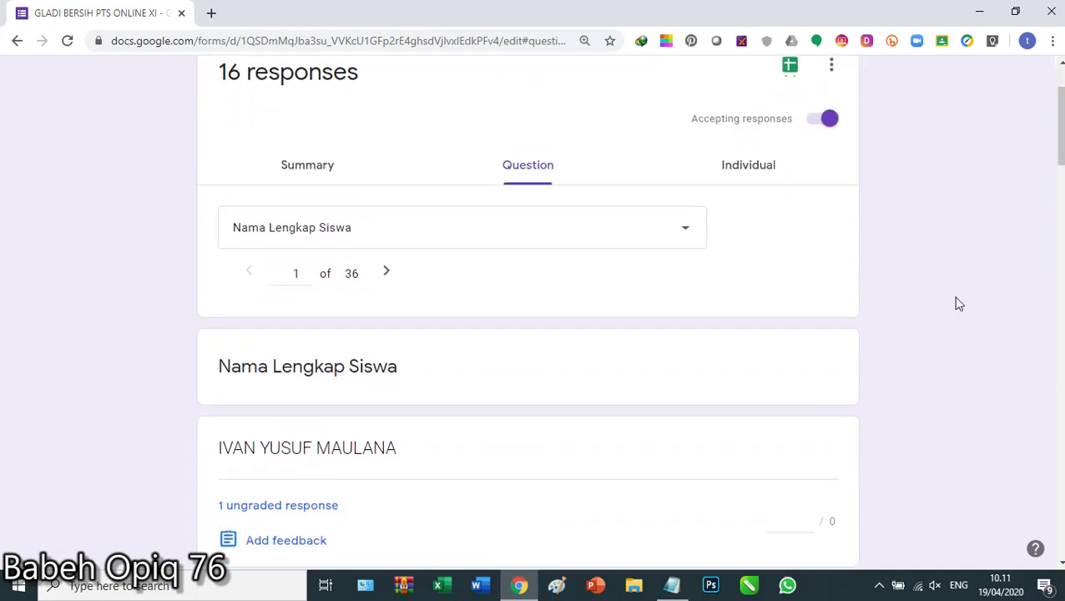
pyautogui.scroll(-1, 959, 303)
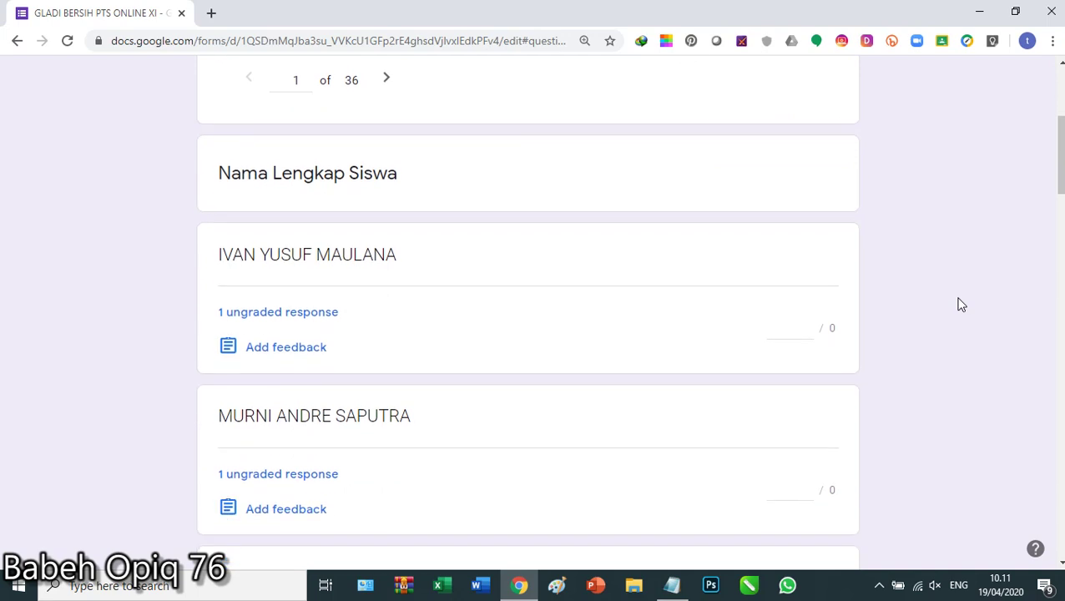
pyautogui.scroll(-2, 936, 253)
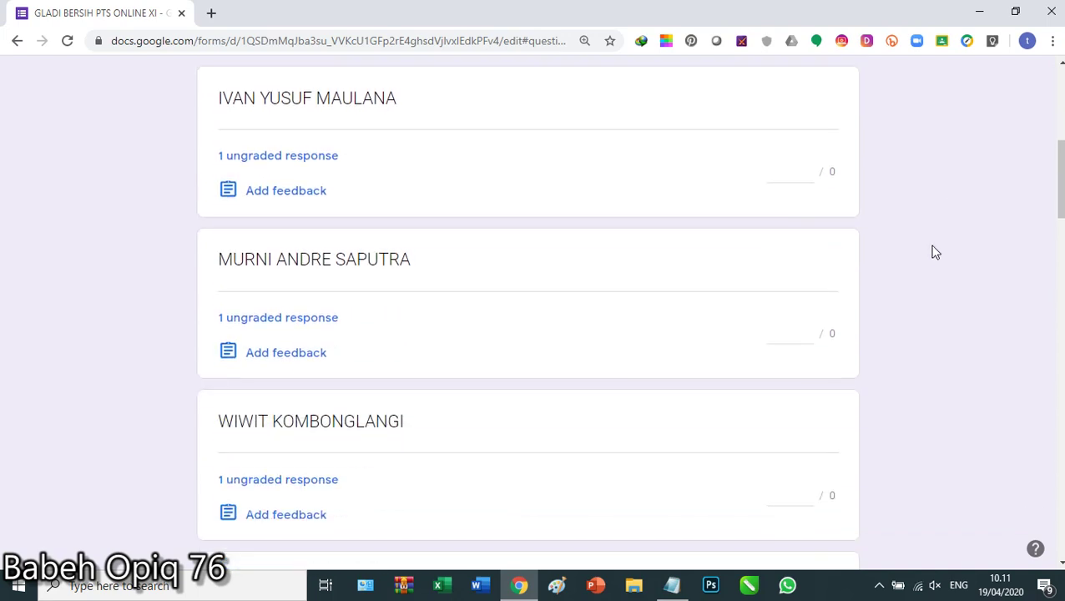
pyautogui.scroll(-6, 935, 252)
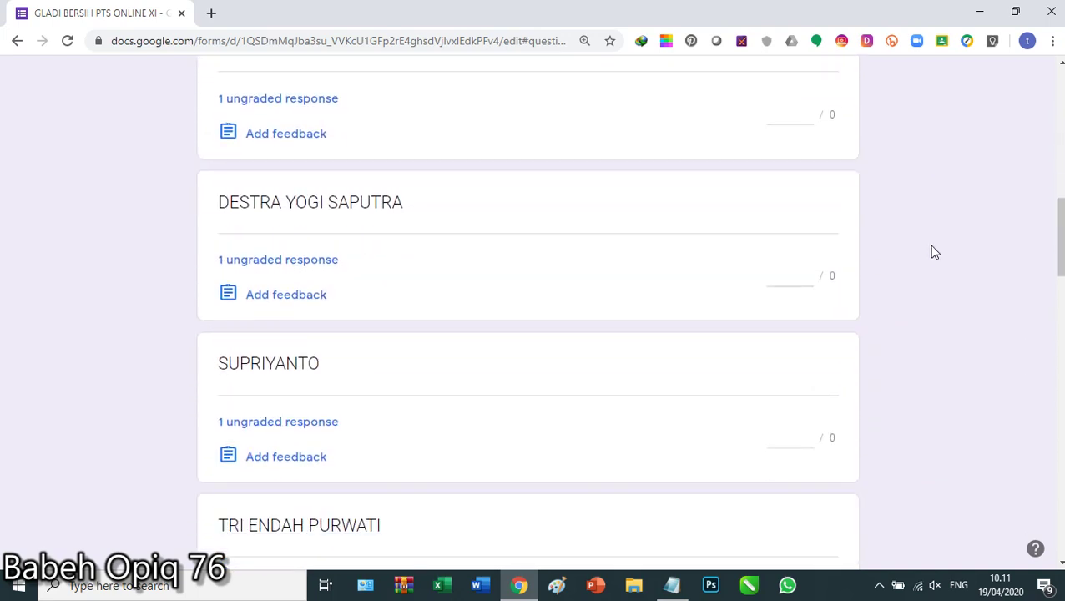
pyautogui.scroll(-1, 934, 252)
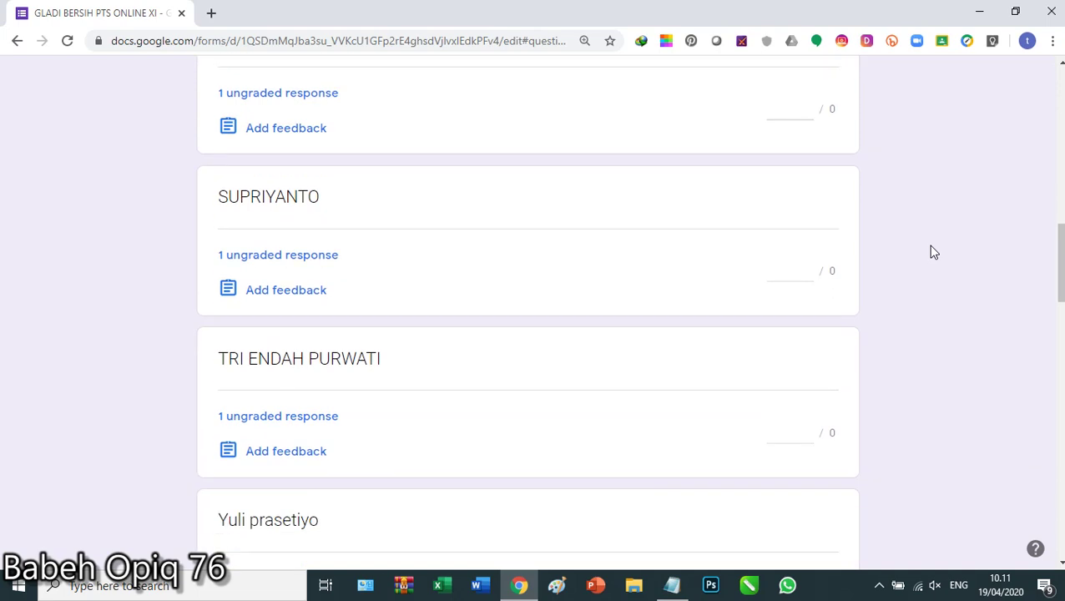
pyautogui.scroll(-4, 934, 252)
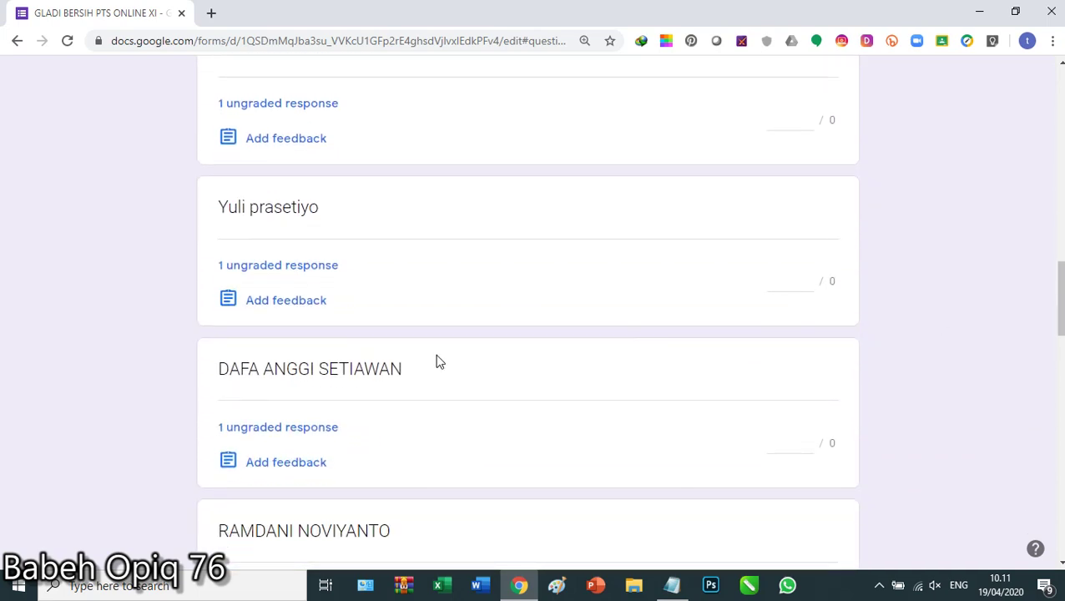
pyautogui.scroll(-1, 925, 361)
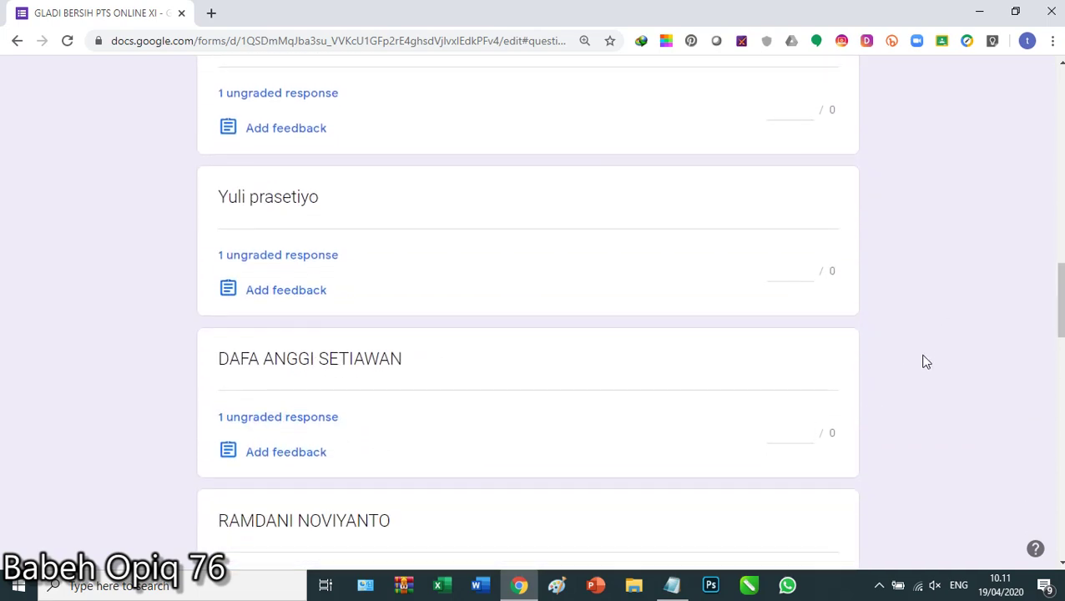
pyautogui.scroll(-2, 923, 361)
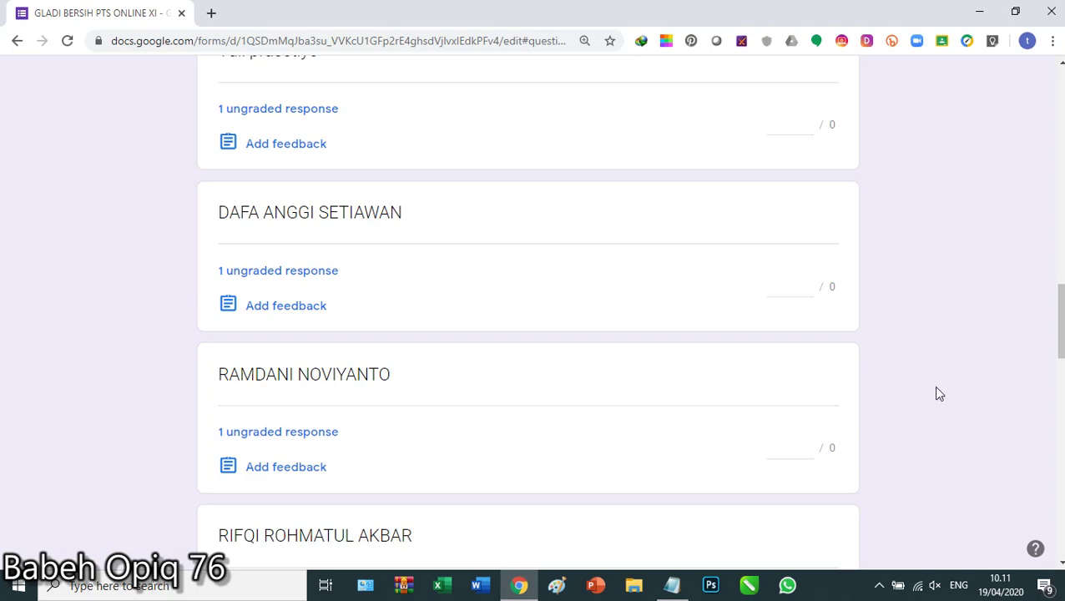
pyautogui.scroll(-4, 935, 394)
pyautogui.scroll(-2, 939, 394)
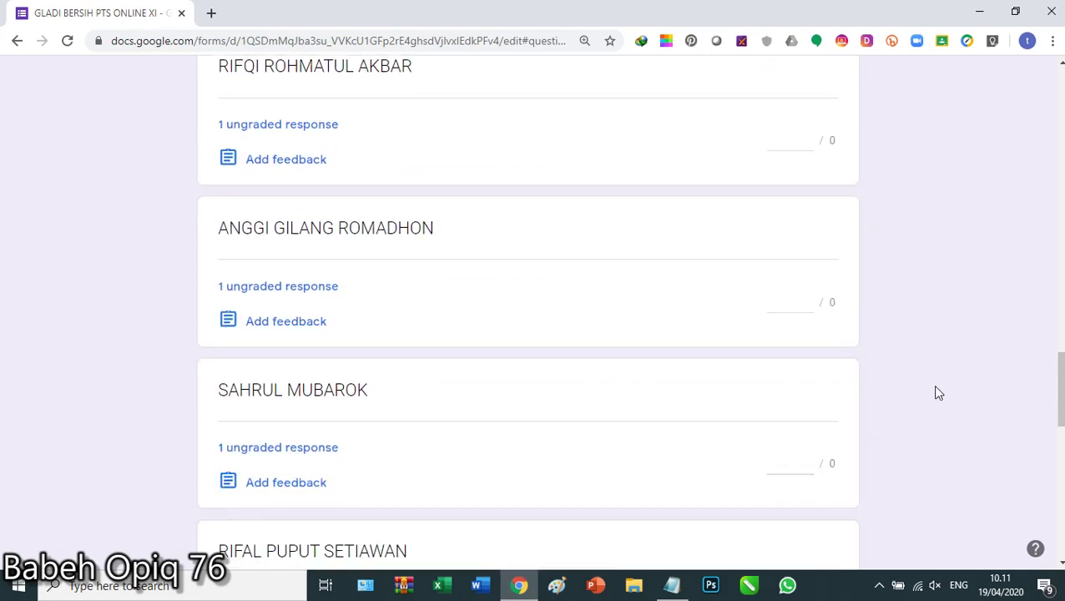
pyautogui.scroll(8, 939, 394)
pyautogui.scroll(8, 938, 394)
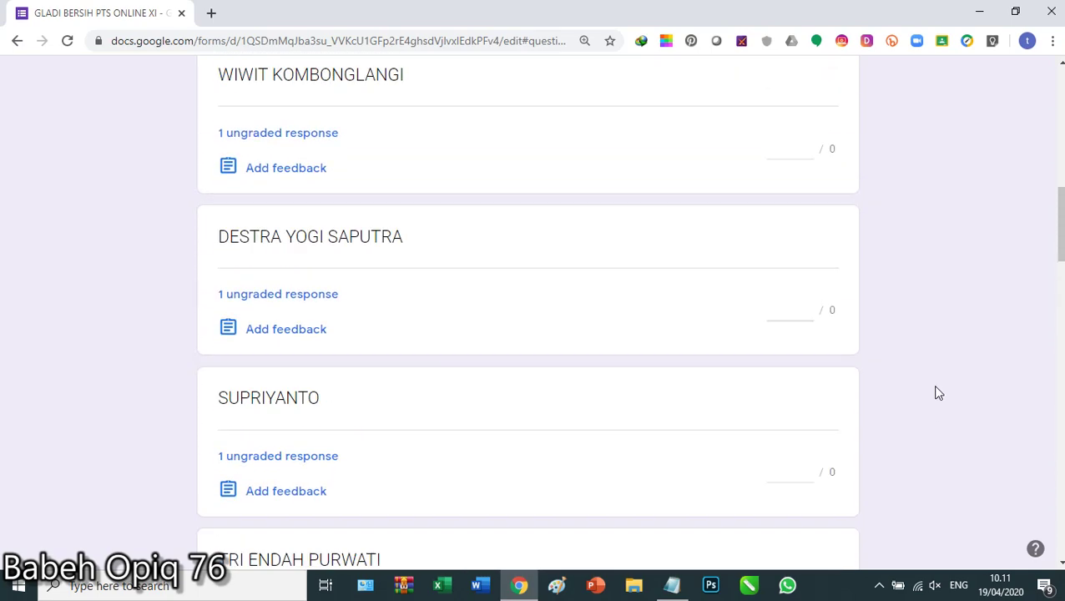
pyautogui.scroll(8, 939, 393)
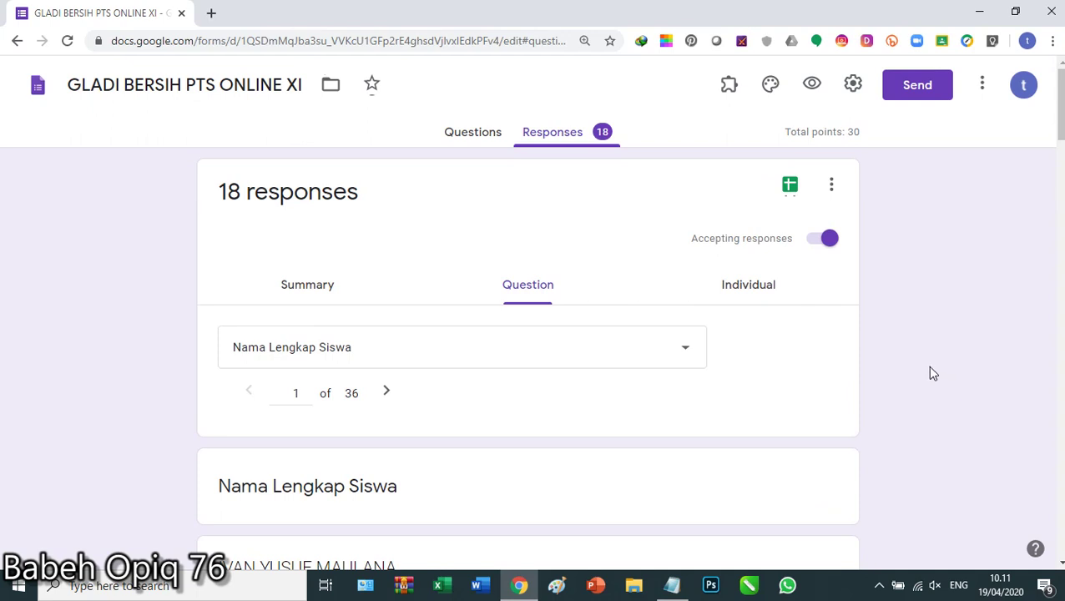
# - Recheck the first few student entries in the Nama Lengkap Siswa list
pyautogui.scroll(-3, 933, 373)
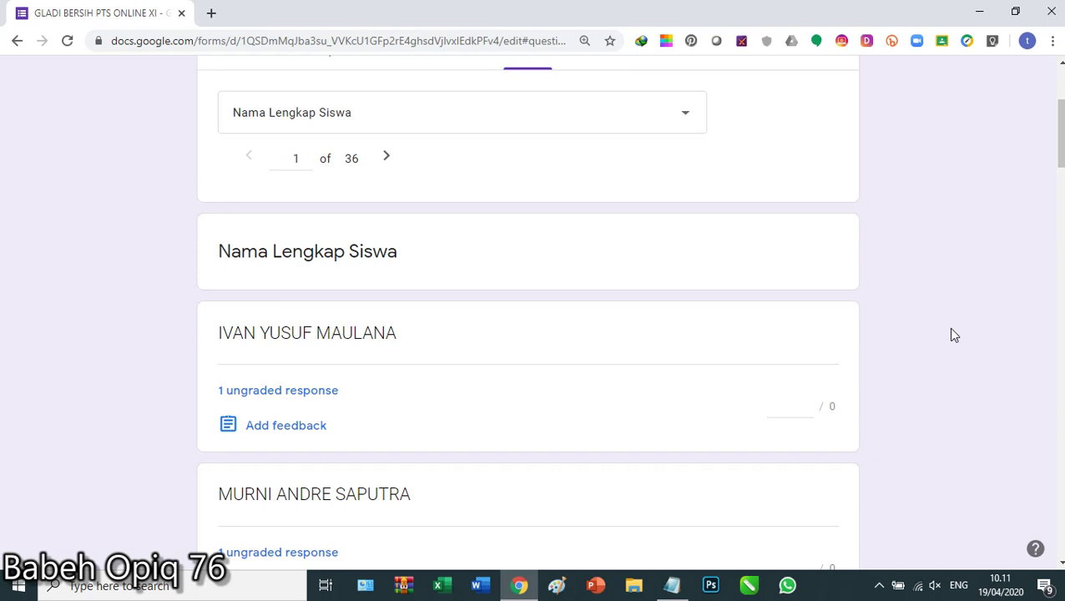
pyautogui.scroll(-2, 954, 335)
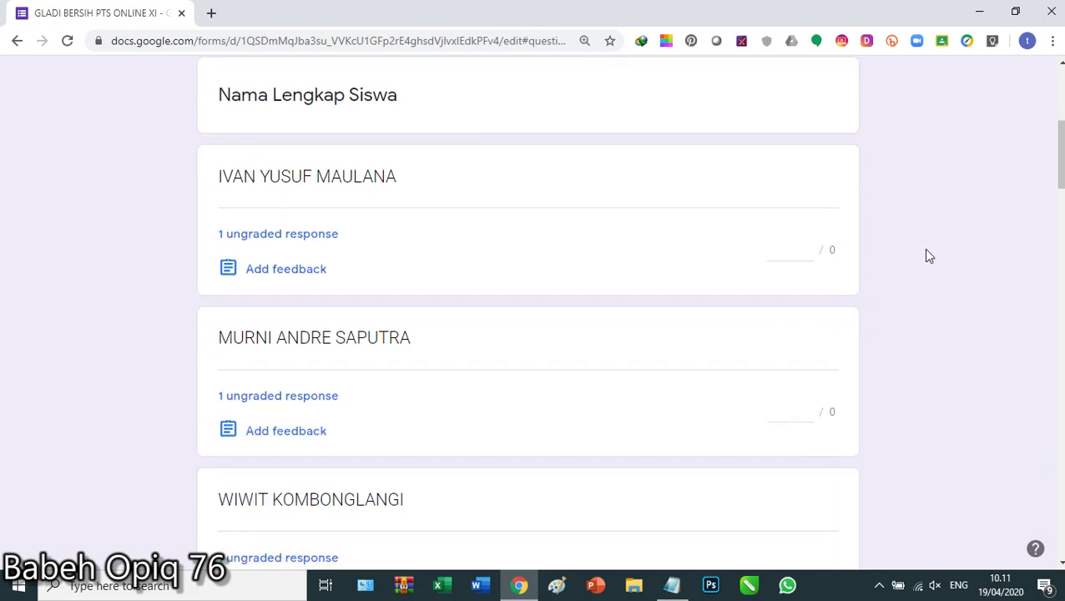
pyautogui.scroll(-4, 938, 258)
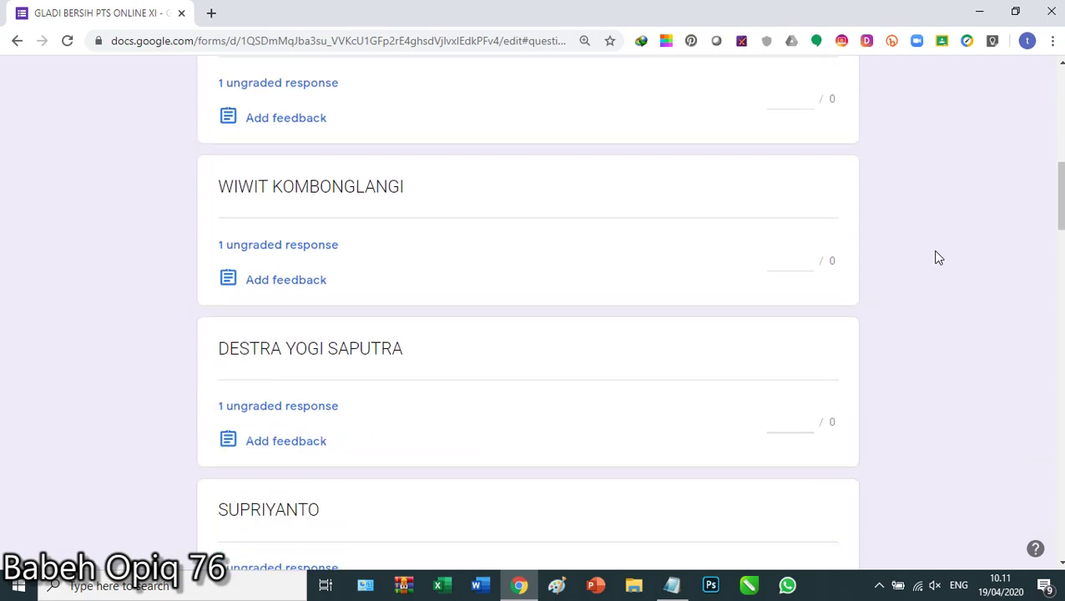
pyautogui.scroll(2, 938, 257)
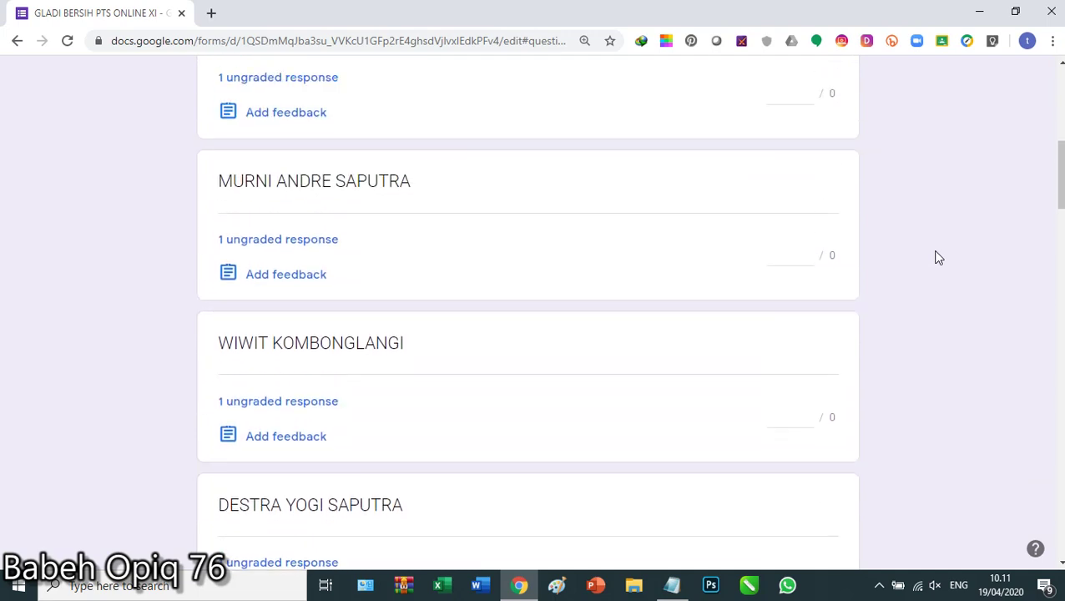
pyautogui.scroll(5, 938, 258)
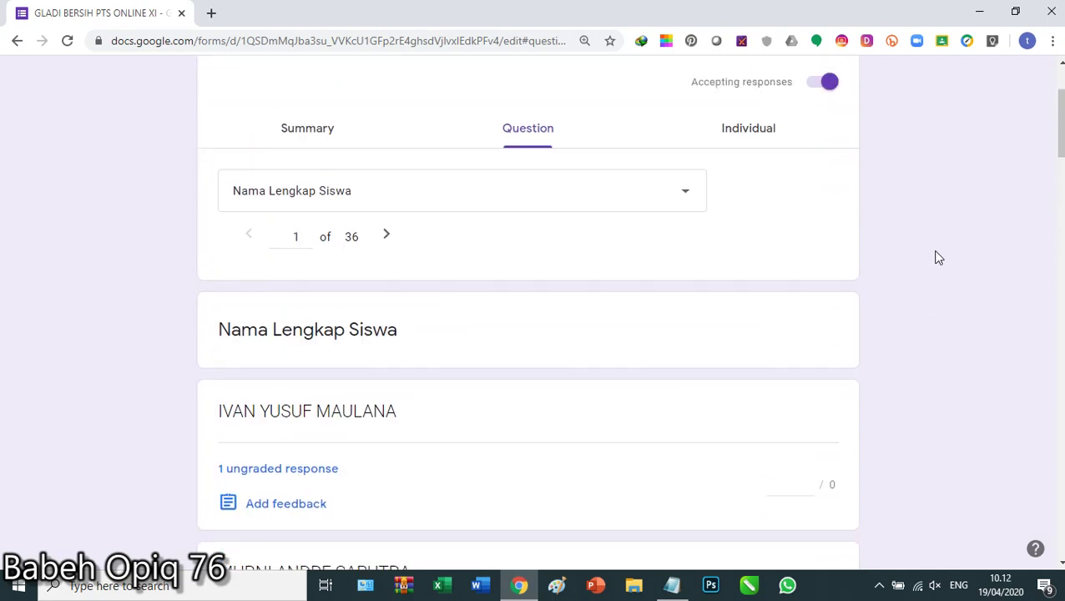
pyautogui.scroll(2, 938, 258)
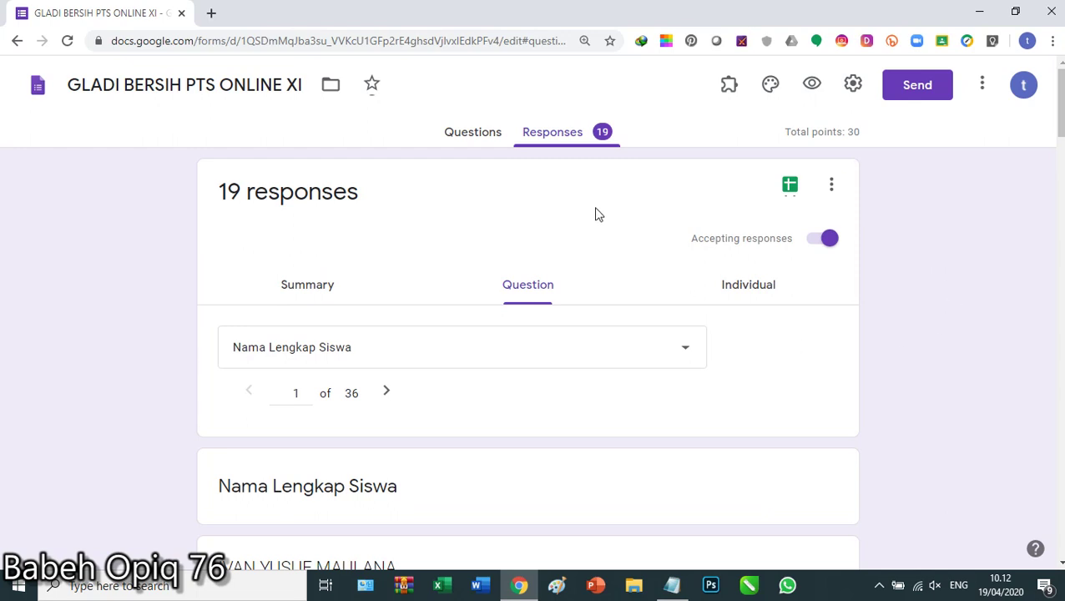
# - Show the individual responses and examine the first respondent's score and participant data, including name, class, gender and username
pyautogui.click(758, 292)
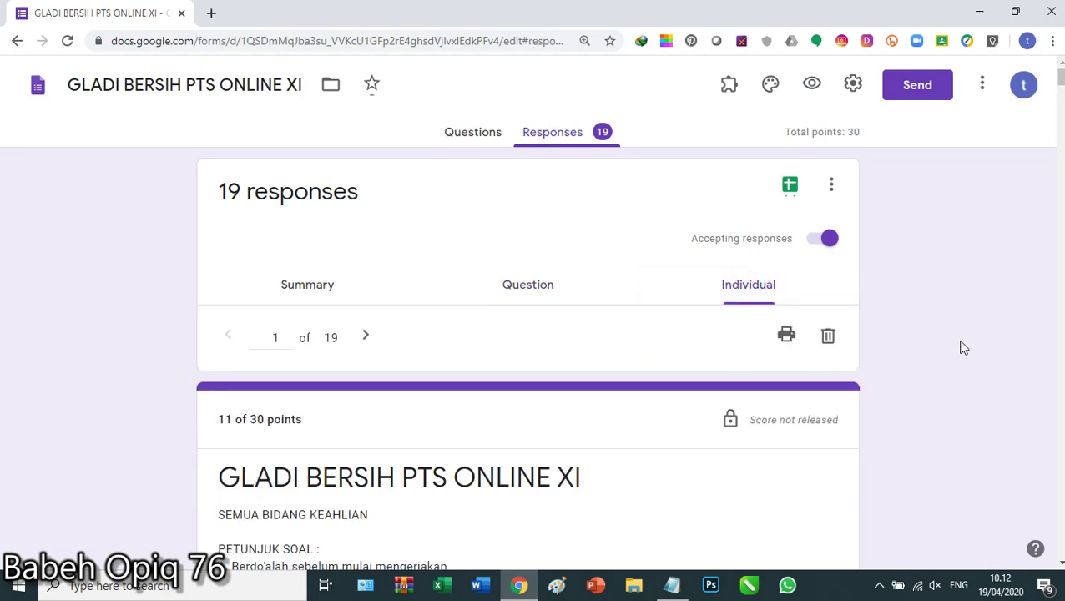
pyautogui.scroll(-2, 960, 321)
pyautogui.scroll(-4, 963, 322)
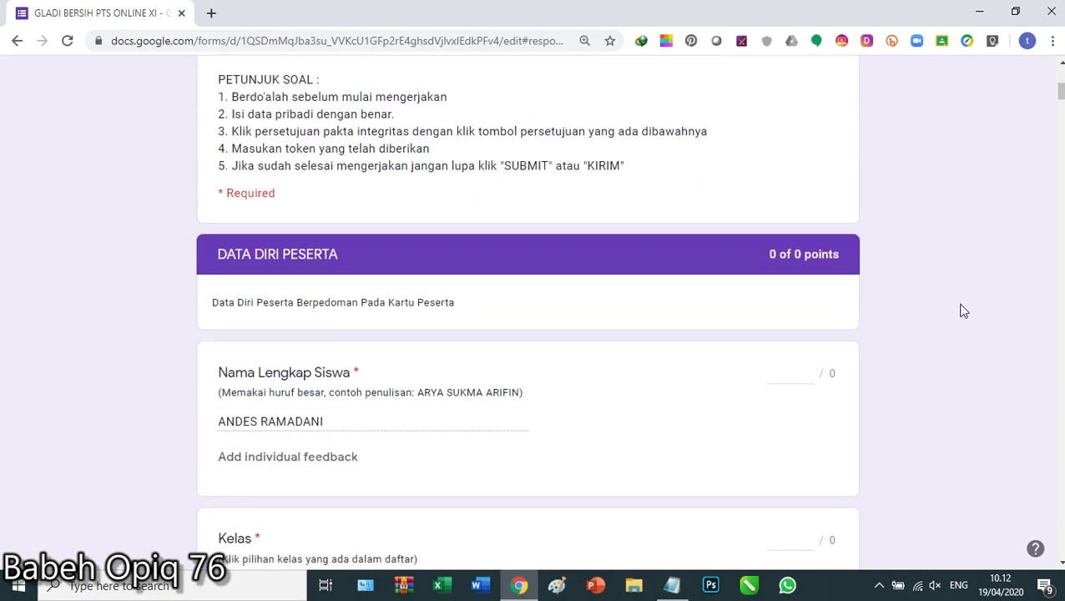
pyautogui.scroll(-1, 964, 312)
pyautogui.scroll(3, 964, 311)
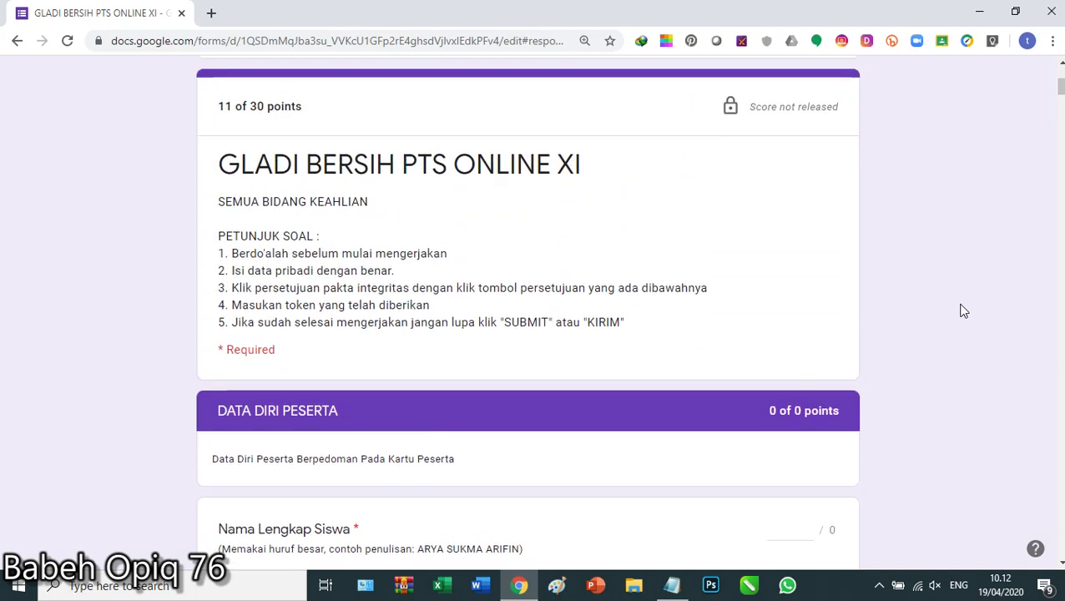
pyautogui.scroll(-3, 960, 311)
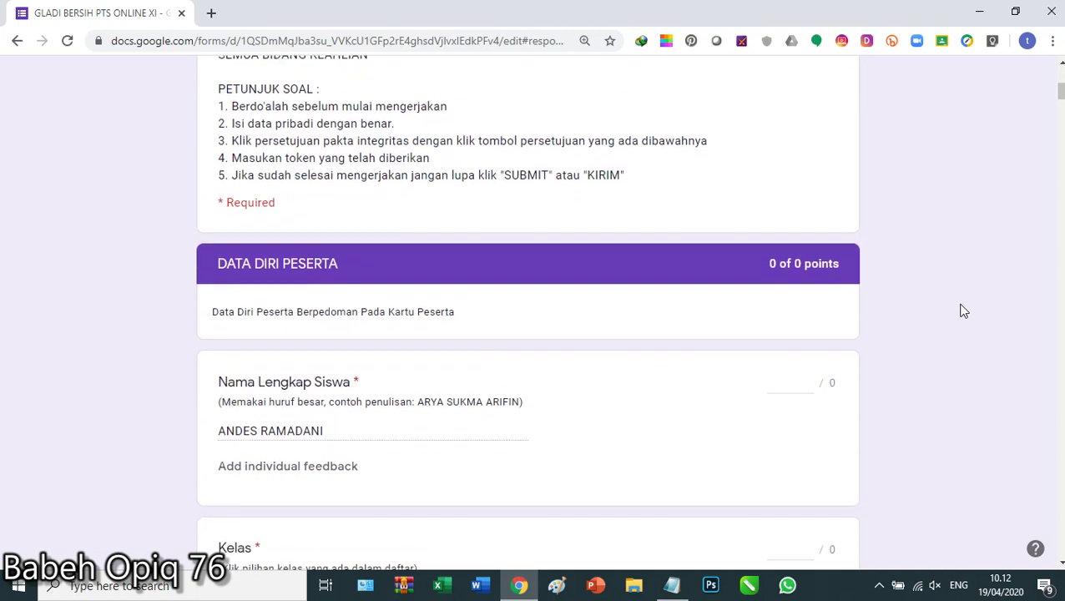
pyautogui.scroll(-2, 963, 312)
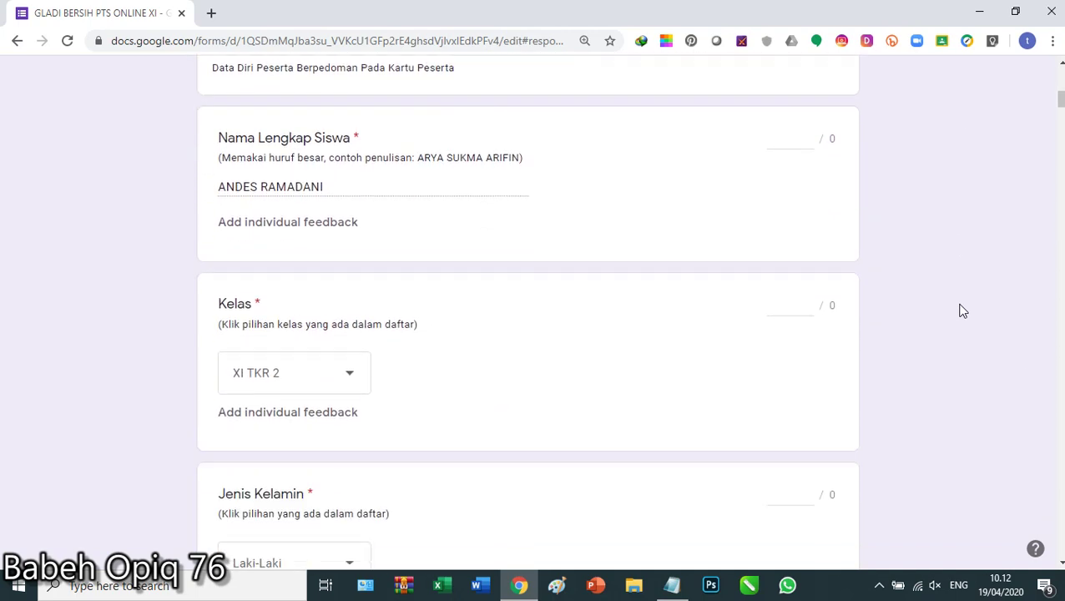
pyautogui.scroll(-5, 962, 312)
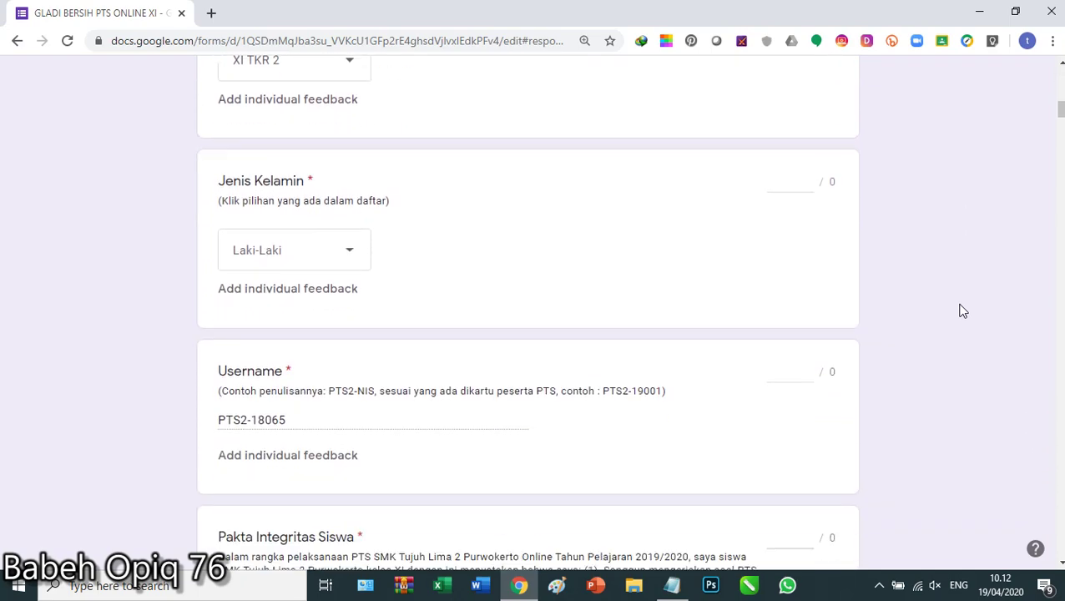
# - Examine the first respondent's integrity pact, token and marked multiple-choice answers, from the ASEAN founder question through the final bird flu question
pyautogui.scroll(-6, 960, 311)
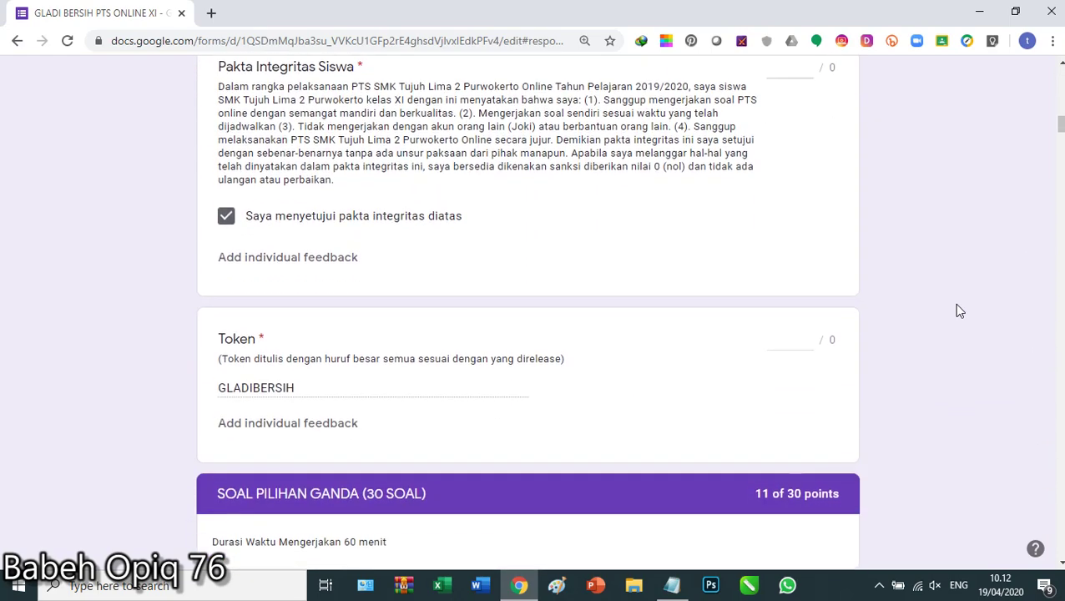
pyautogui.scroll(-4, 959, 310)
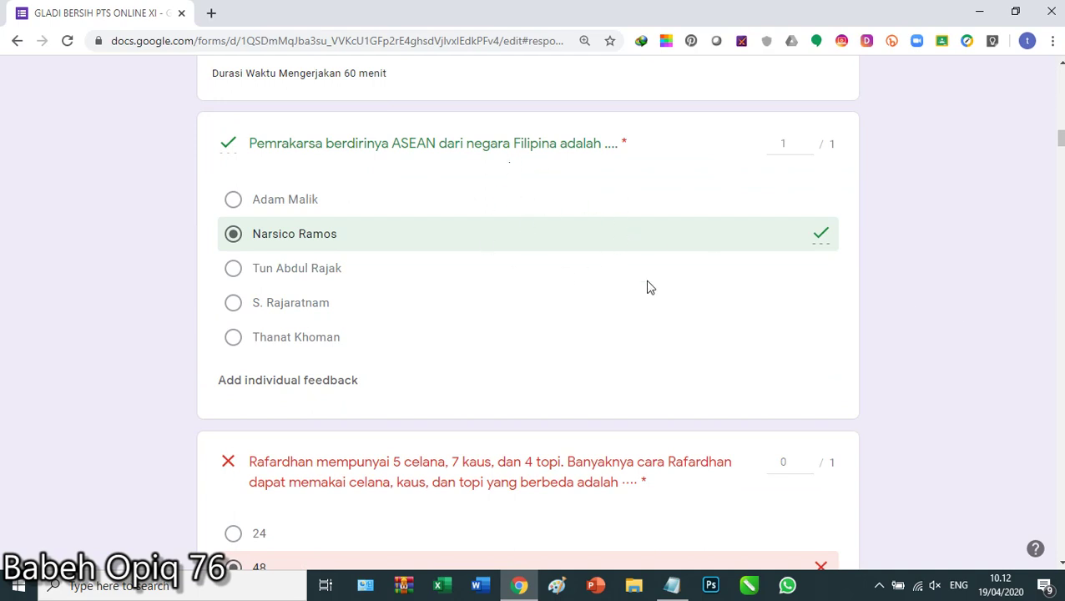
pyautogui.scroll(-2, 948, 291)
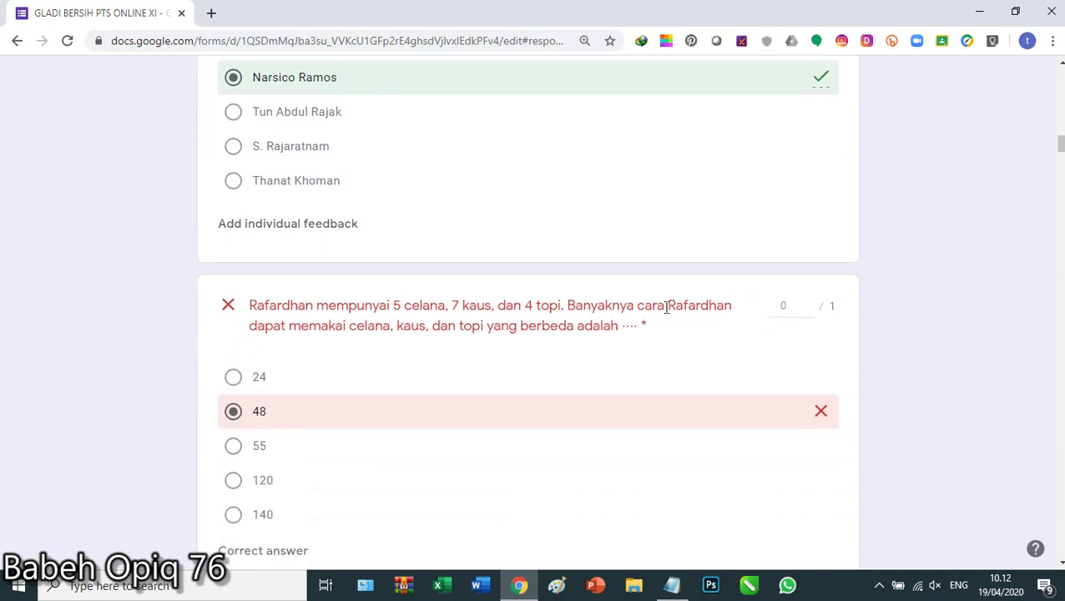
pyautogui.scroll(-10, 966, 360)
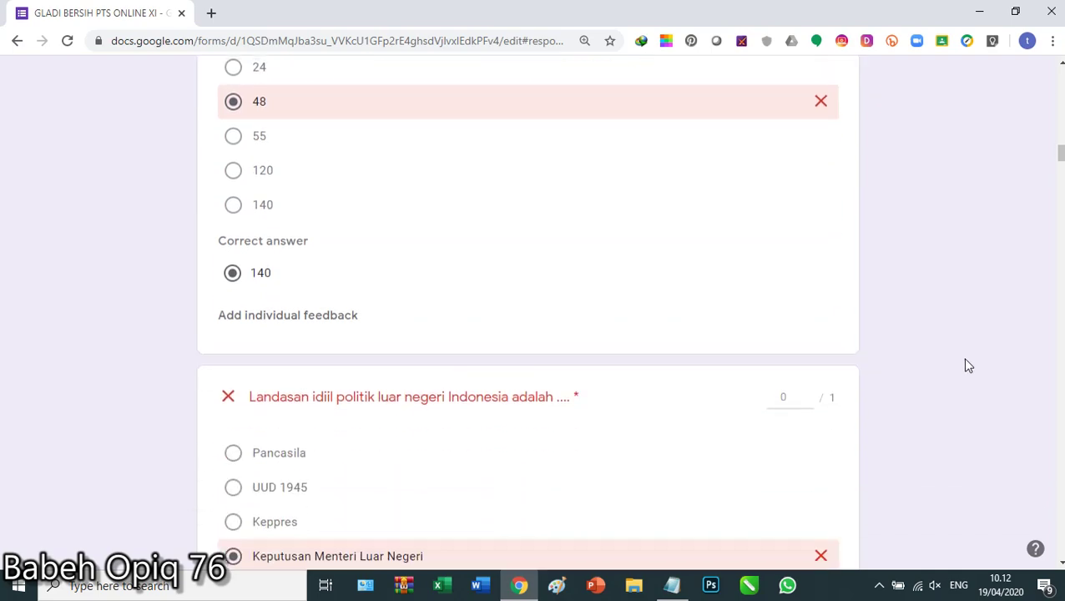
pyautogui.scroll(-5, 965, 366)
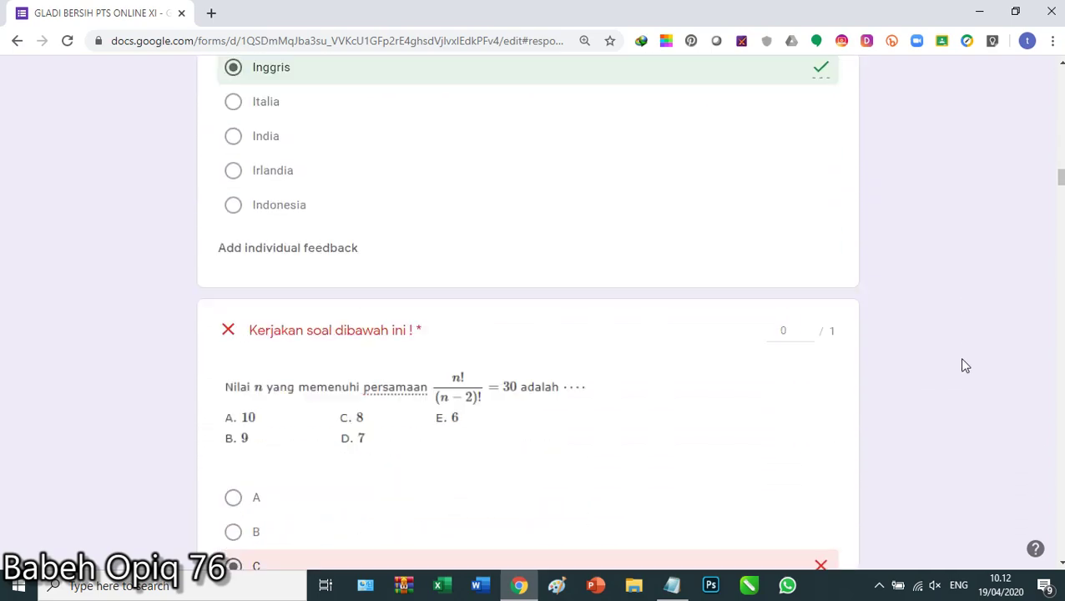
pyautogui.moveTo(1058, 180); pyautogui.dragTo(1059, 543)
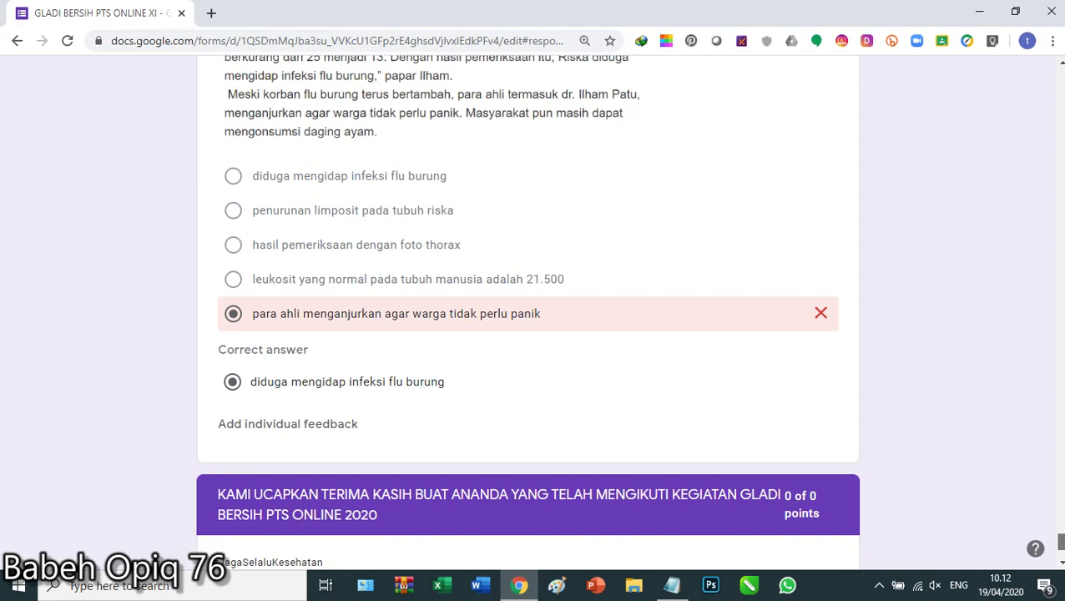
# - Compare the first respondent's mid-quiz answers with the correct ones, including the stewardess passive-form and waste-craft questions
pyautogui.moveTo(1060, 542); pyautogui.dragTo(1024, 351)
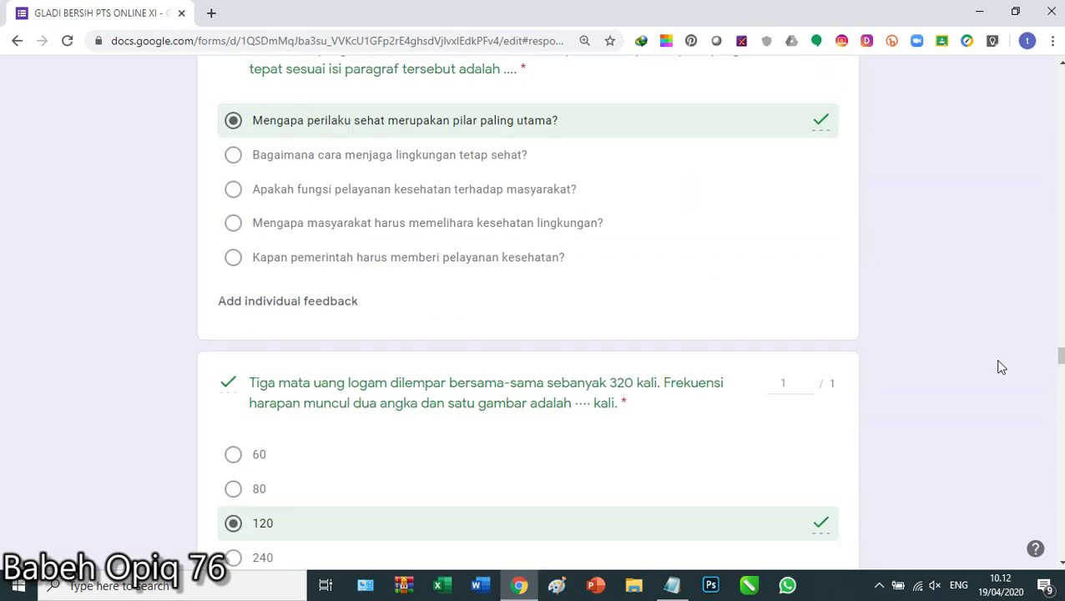
pyautogui.scroll(-5, 999, 367)
pyautogui.scroll(-6, 1001, 367)
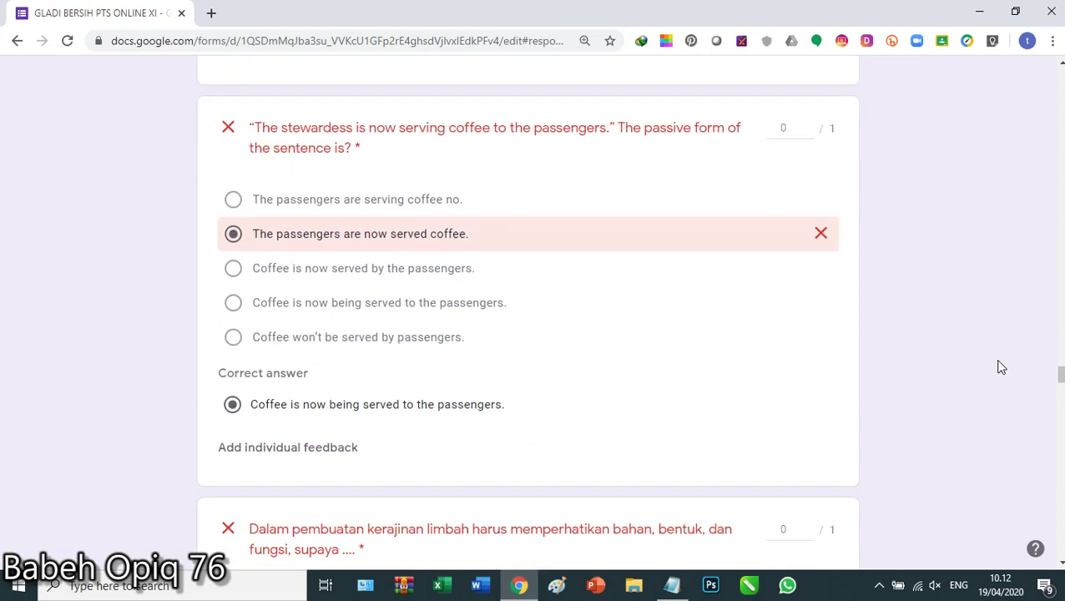
pyautogui.scroll(3, 1001, 367)
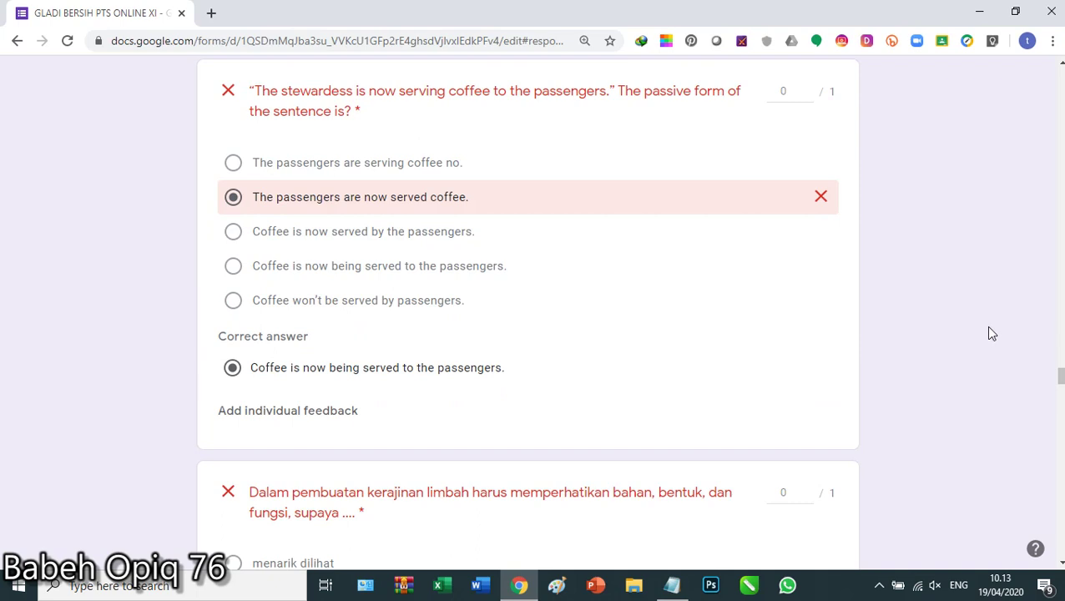
pyautogui.scroll(1, 991, 333)
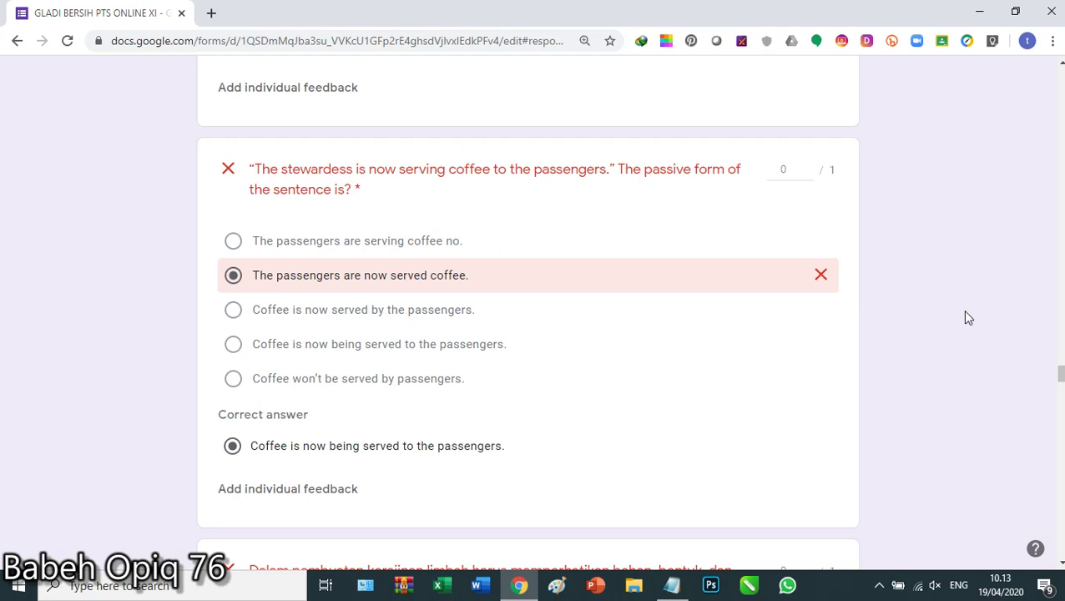
pyautogui.scroll(1, 966, 318)
pyautogui.scroll(1, 966, 318)
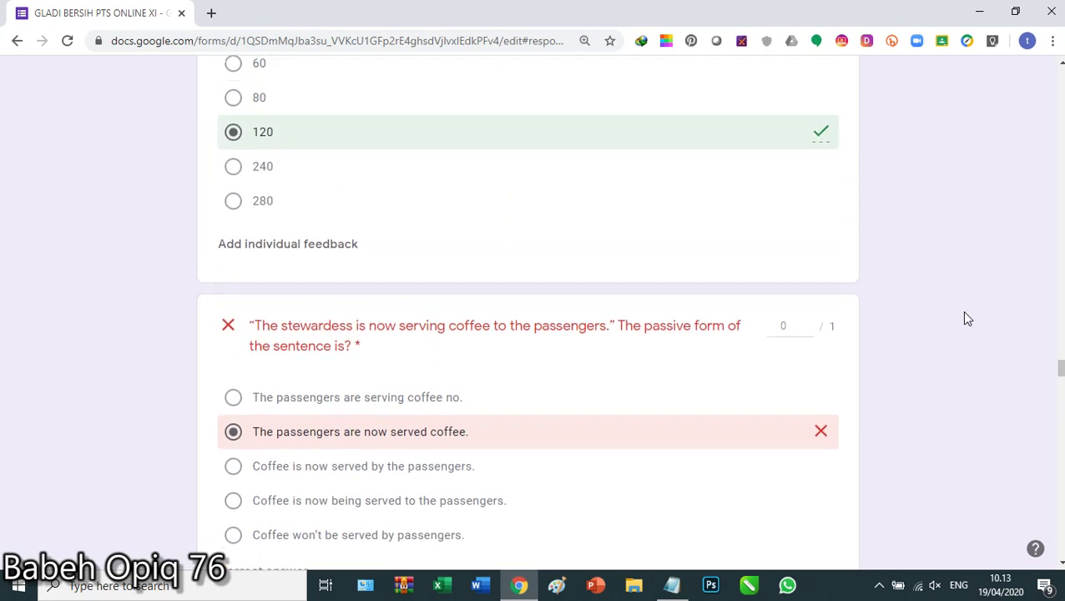
pyautogui.scroll(1, 966, 318)
pyautogui.scroll(-5, 967, 318)
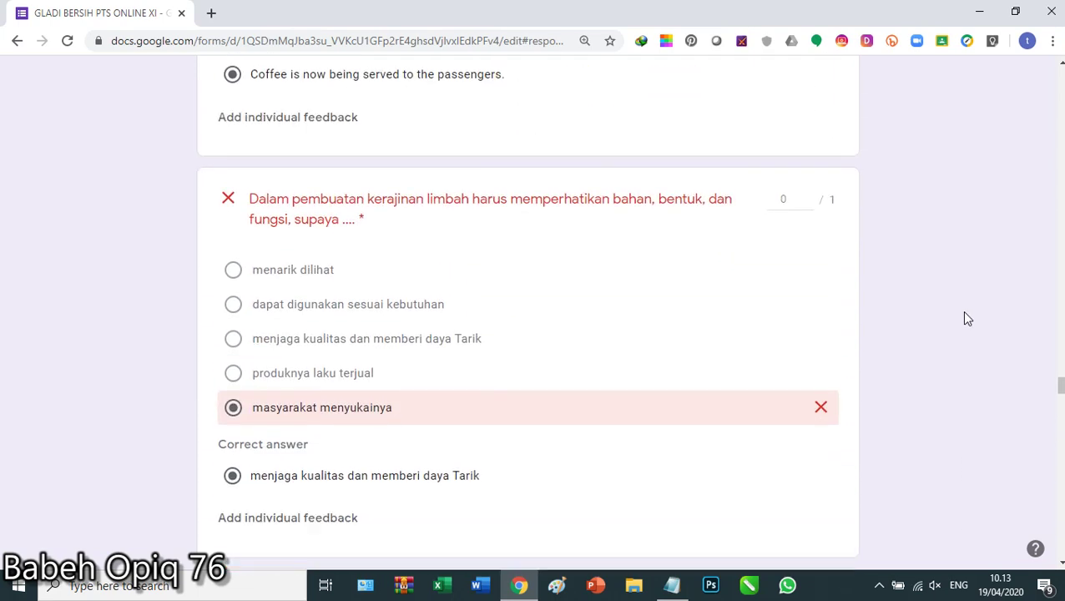
pyautogui.scroll(8, 966, 318)
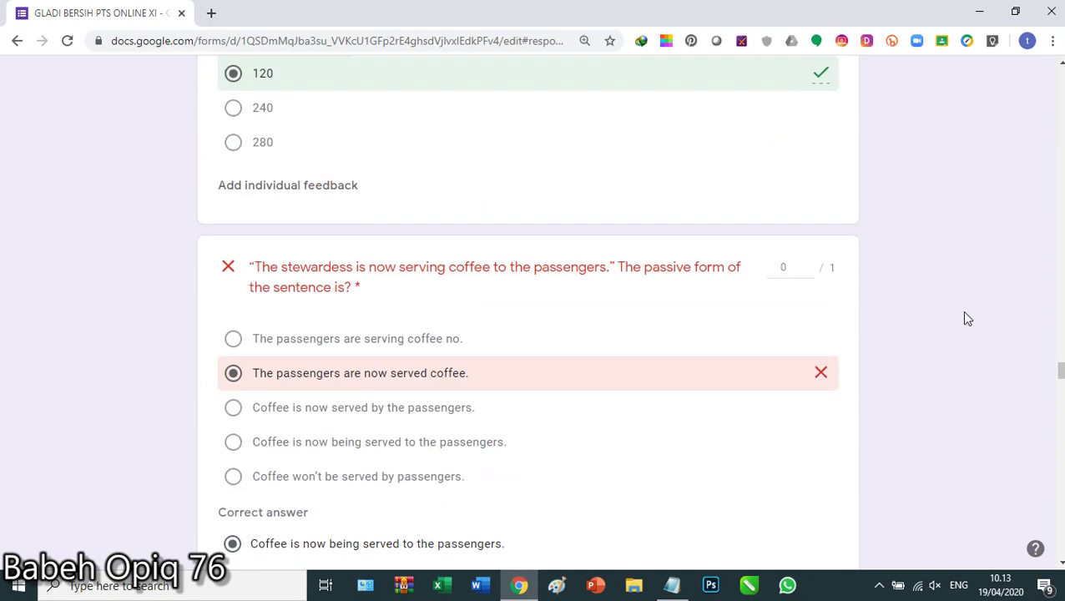
pyautogui.scroll(5, 966, 319)
pyautogui.scroll(4, 969, 321)
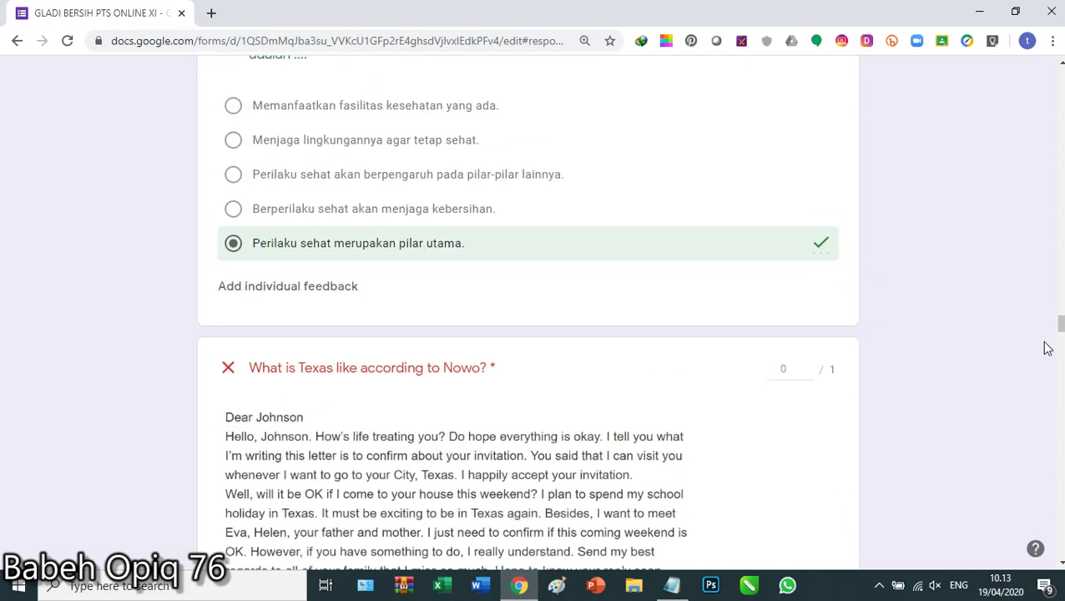
# - Return to the start of the first respondent's submission and recheck the total score and student name
pyautogui.moveTo(1061, 331); pyautogui.dragTo(1056, 82)
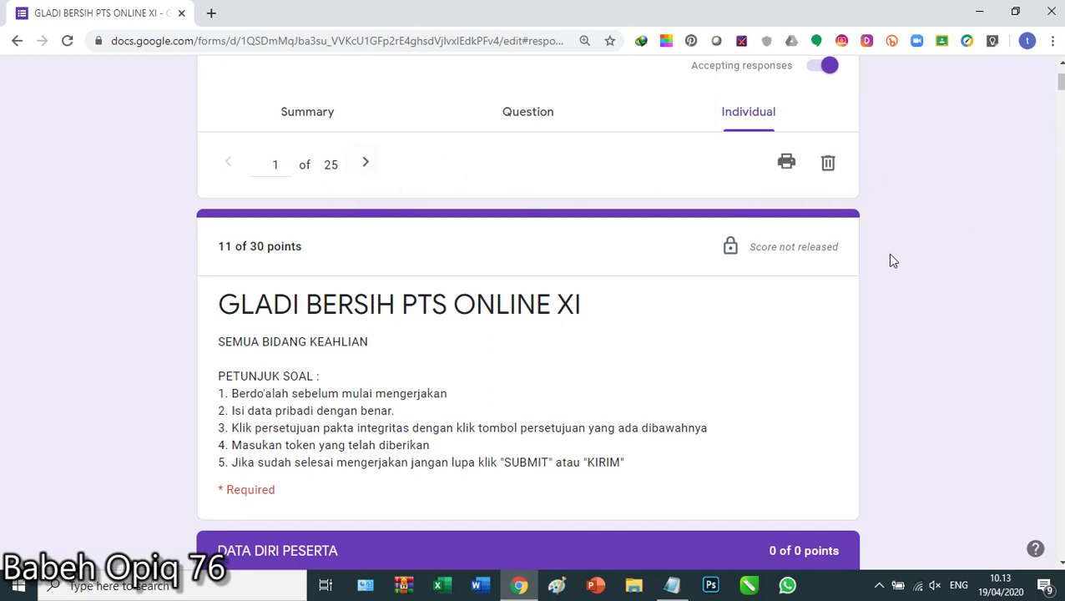
pyautogui.scroll(-5, 911, 269)
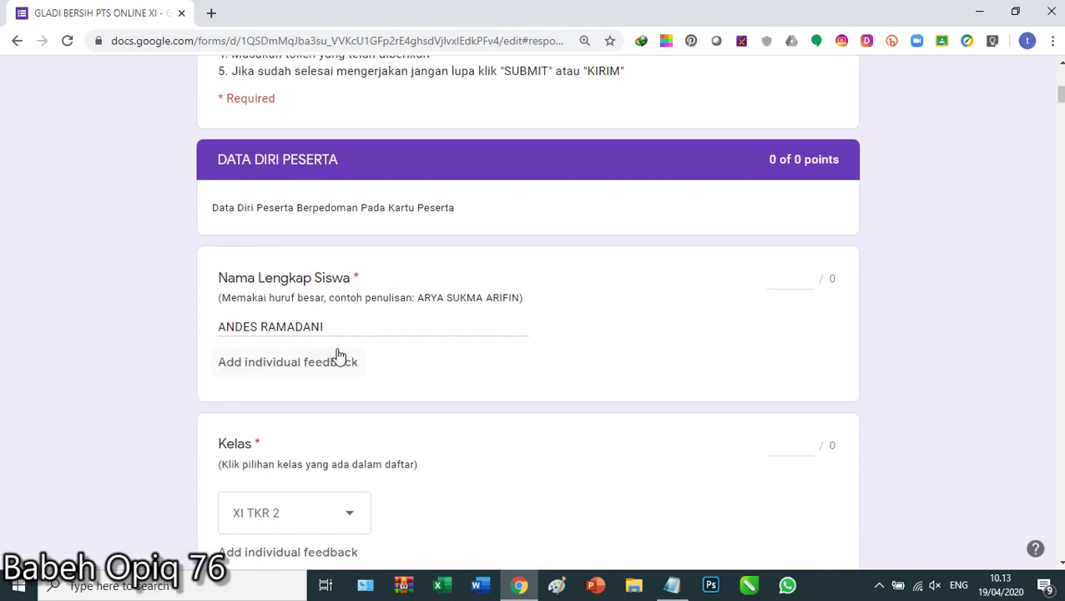
pyautogui.scroll(2, 944, 354)
pyautogui.scroll(3, 959, 353)
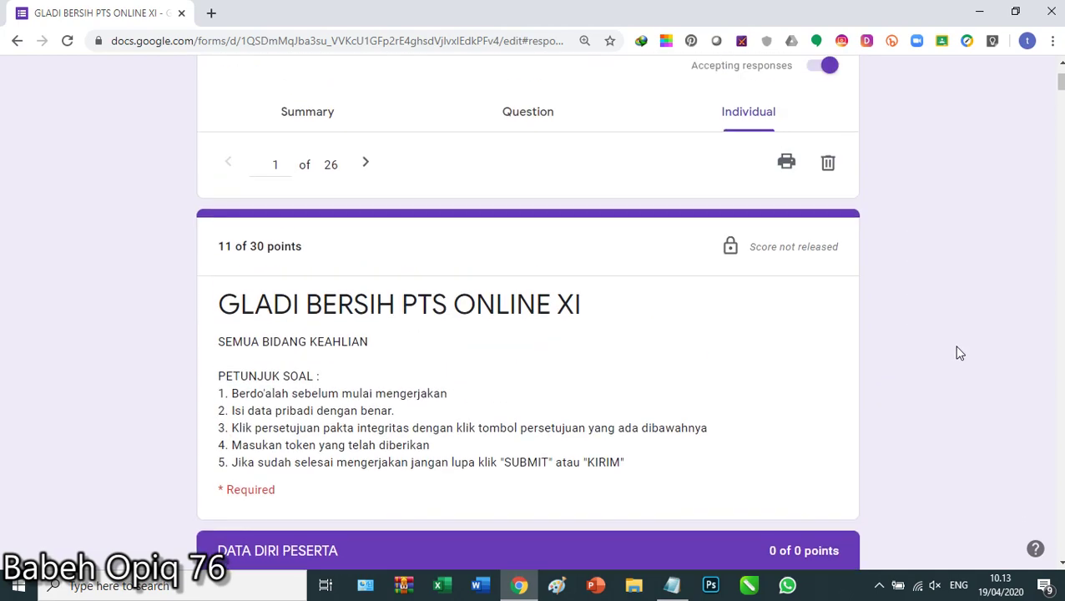
# - Show the second individual response and review its student name, class, gender and total score
pyautogui.click(366, 166)
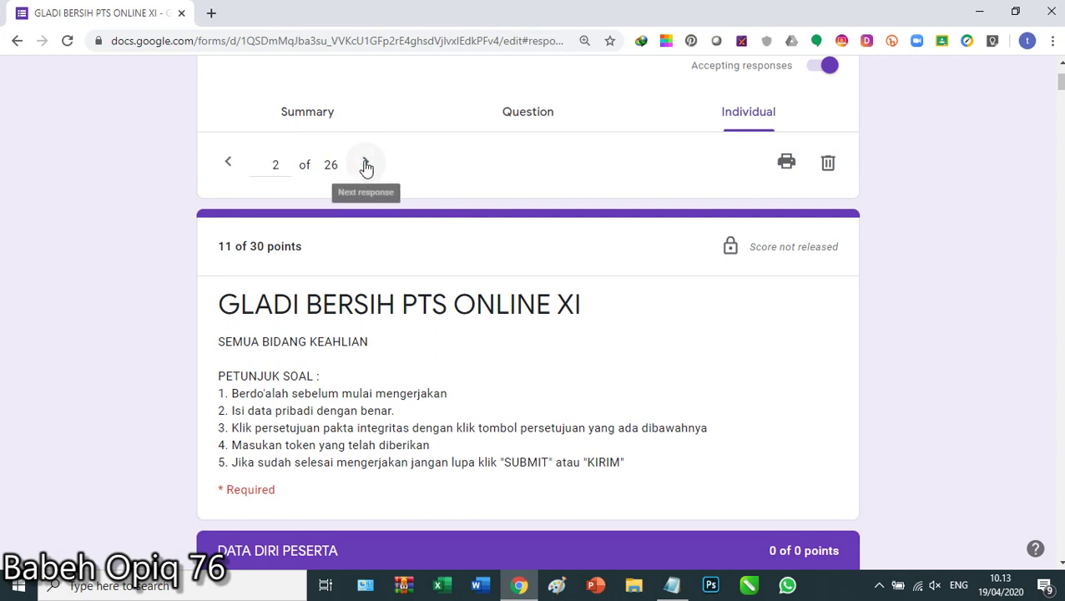
pyautogui.scroll(-4, 963, 334)
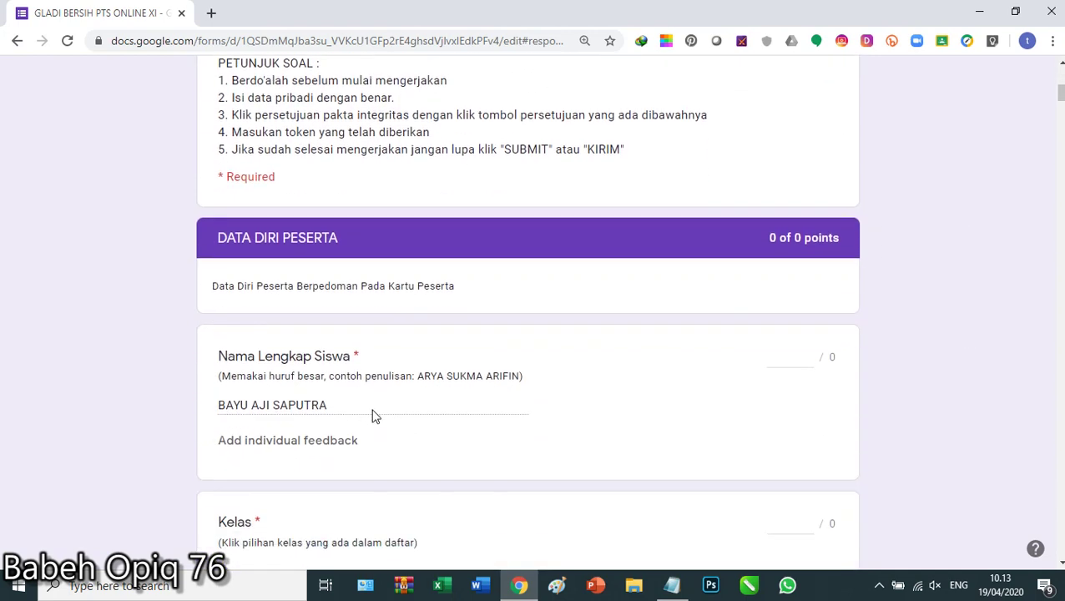
pyautogui.scroll(-2, 625, 418)
pyautogui.scroll(-1, 626, 418)
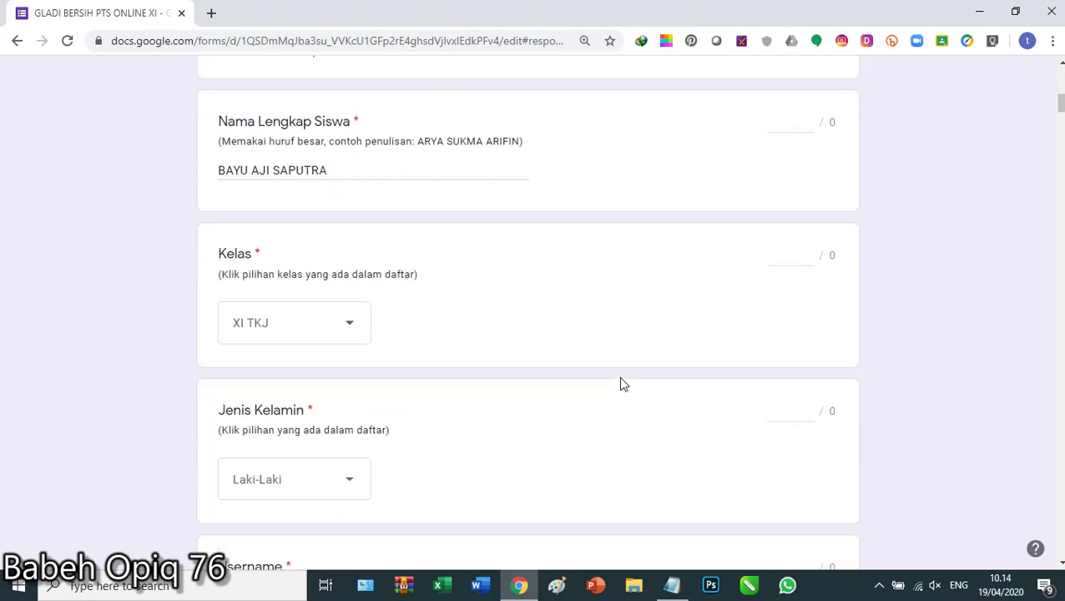
pyautogui.scroll(5, 621, 384)
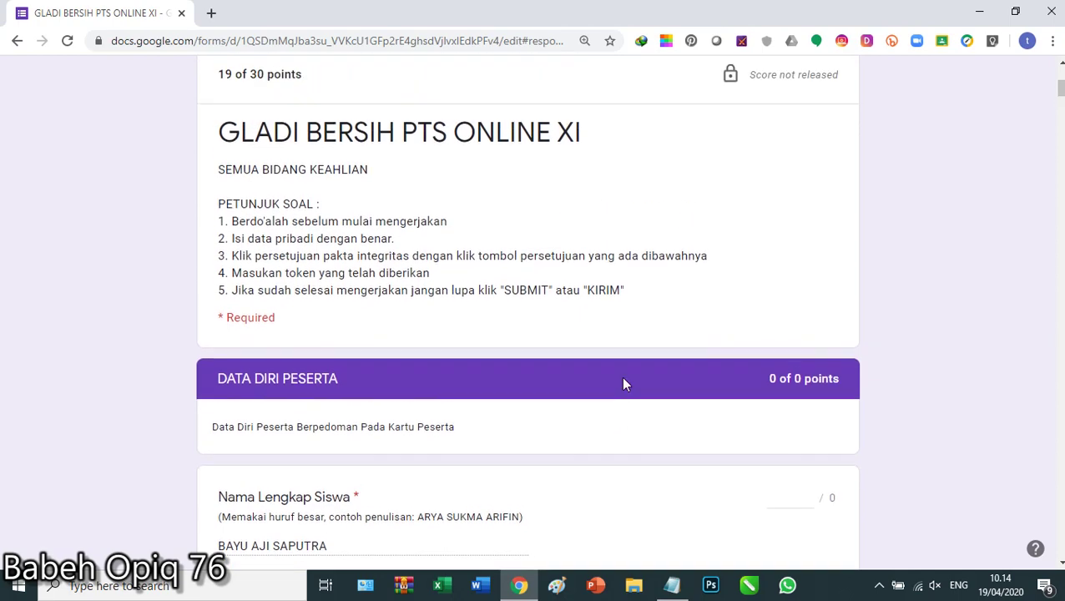
pyautogui.scroll(2, 626, 384)
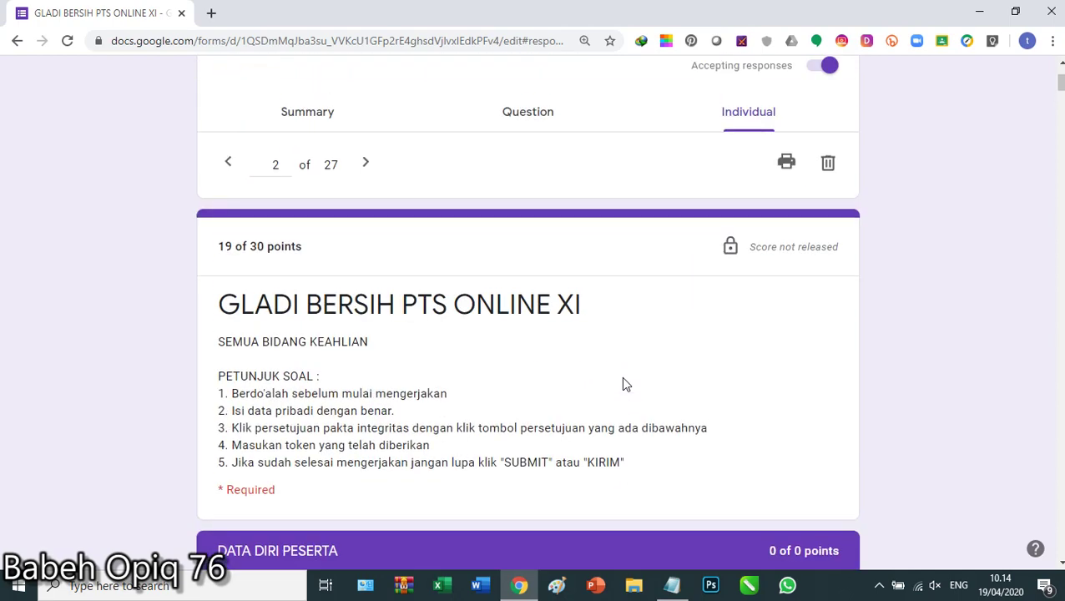
# - Show the third individual response and review its student name, class, gender and total score
pyautogui.click(365, 162)
pyautogui.scroll(-5, 539, 319)
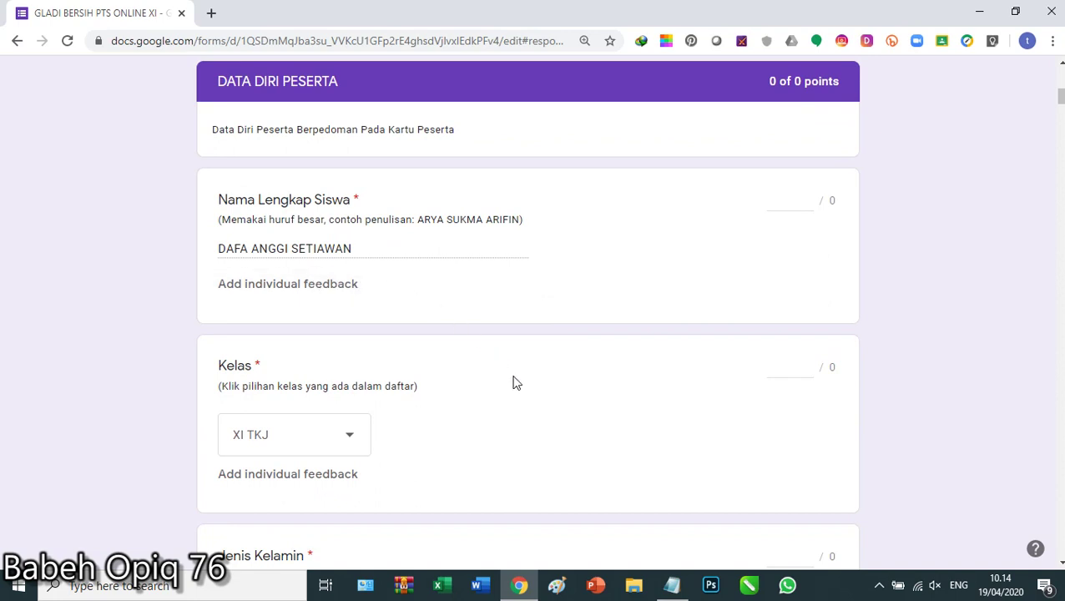
pyautogui.scroll(-1, 511, 380)
pyautogui.scroll(-1, 465, 388)
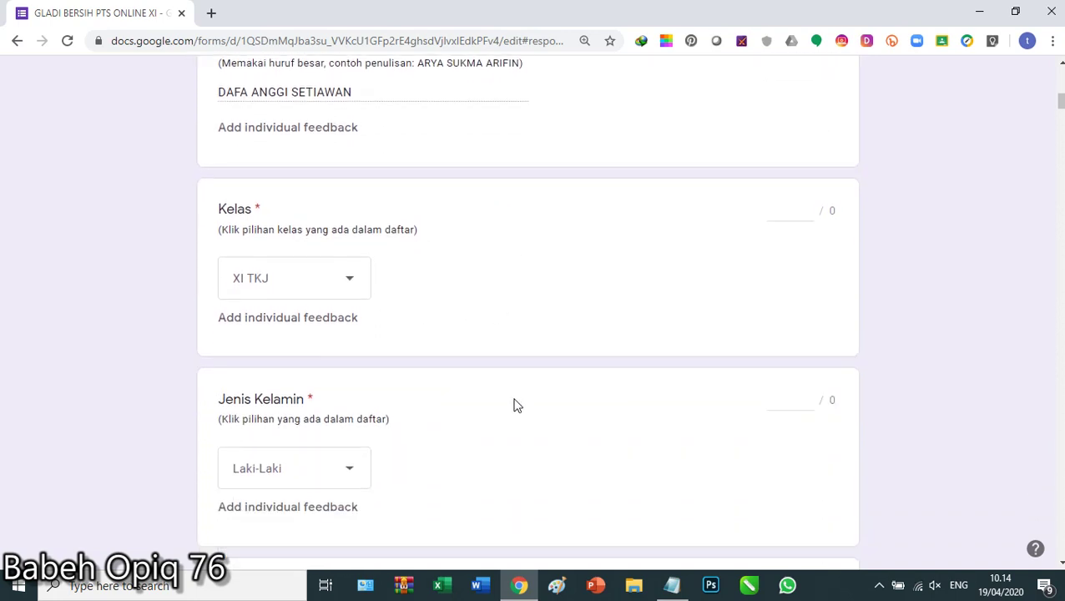
pyautogui.scroll(2, 551, 370)
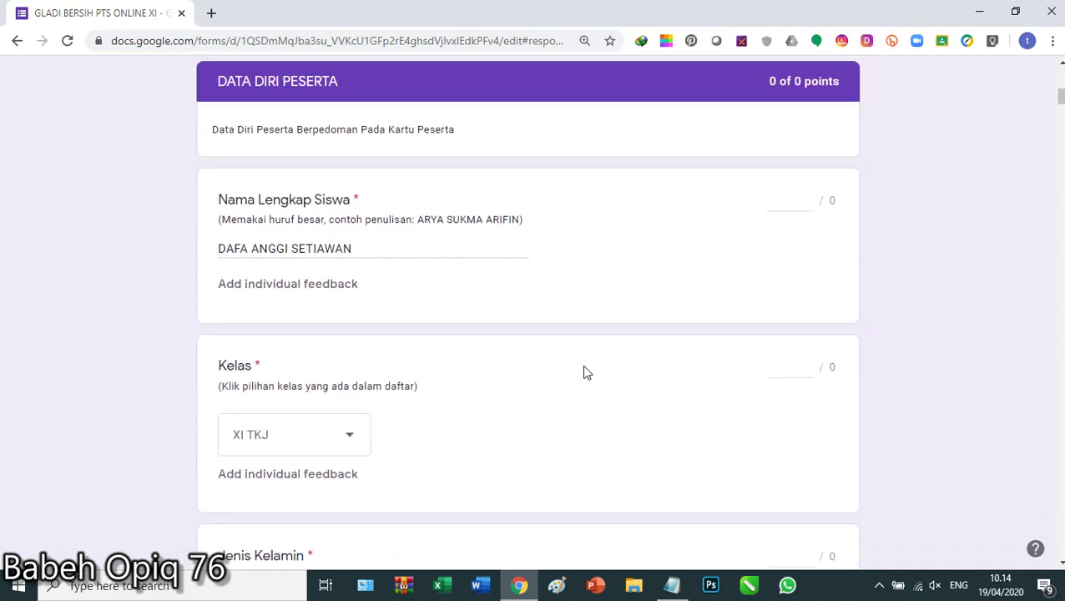
pyautogui.scroll(5, 582, 365)
pyautogui.scroll(3, 585, 371)
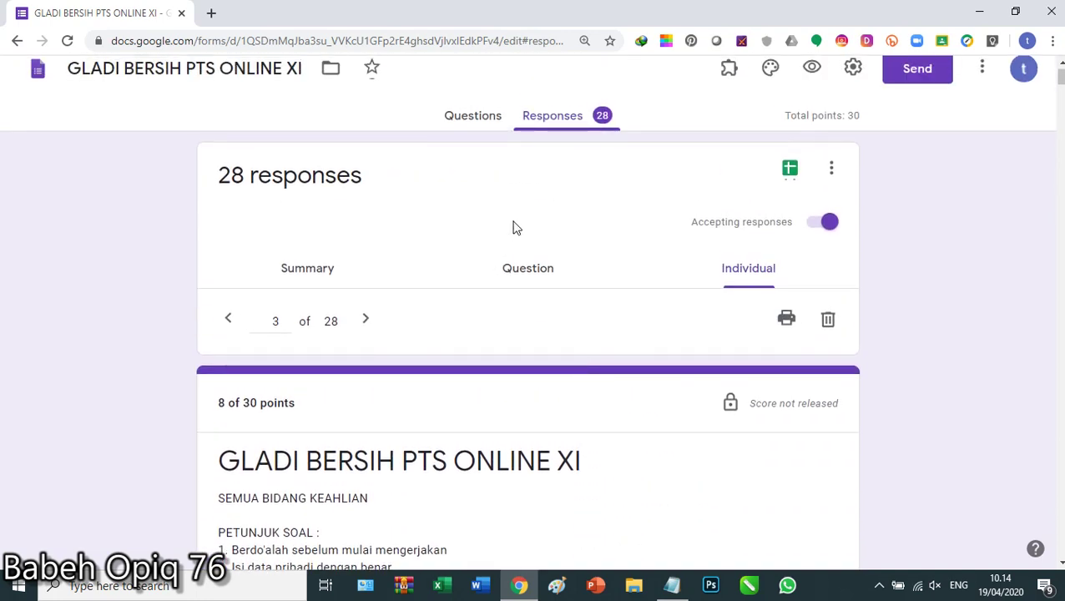
# - Show the fourth individual response and review its participant data, including name, class, gender and username, and its total score
pyautogui.click(367, 322)
pyautogui.click(366, 320)
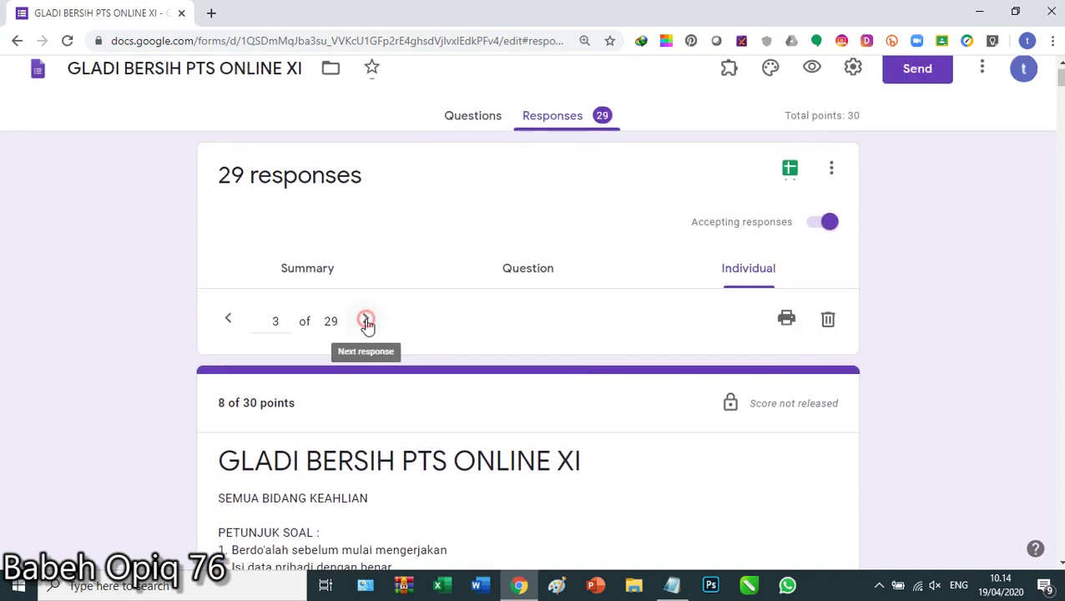
pyautogui.scroll(-6, 595, 425)
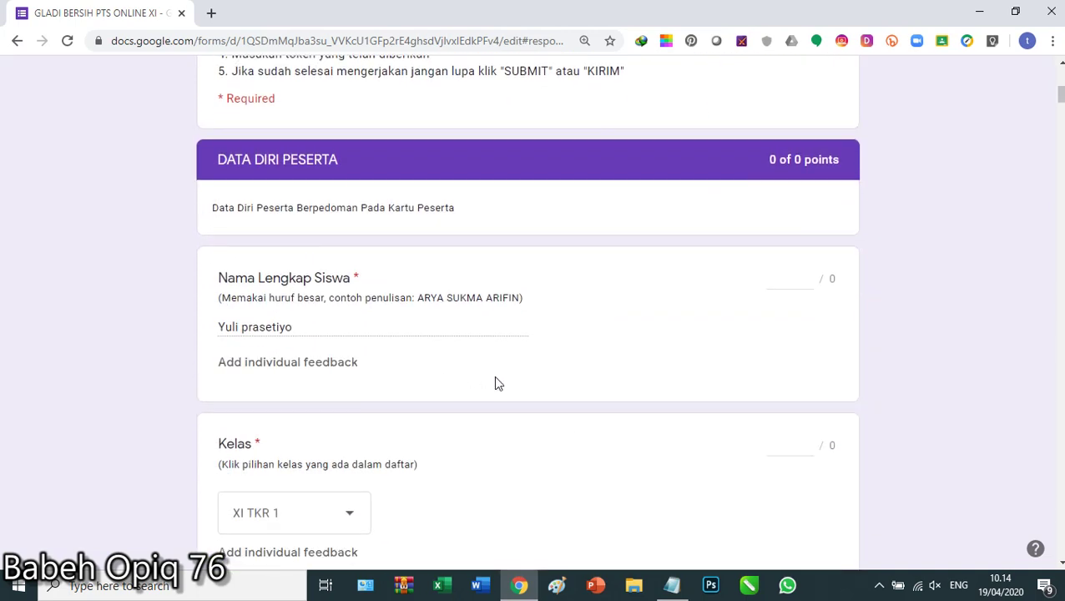
pyautogui.scroll(-1, 497, 383)
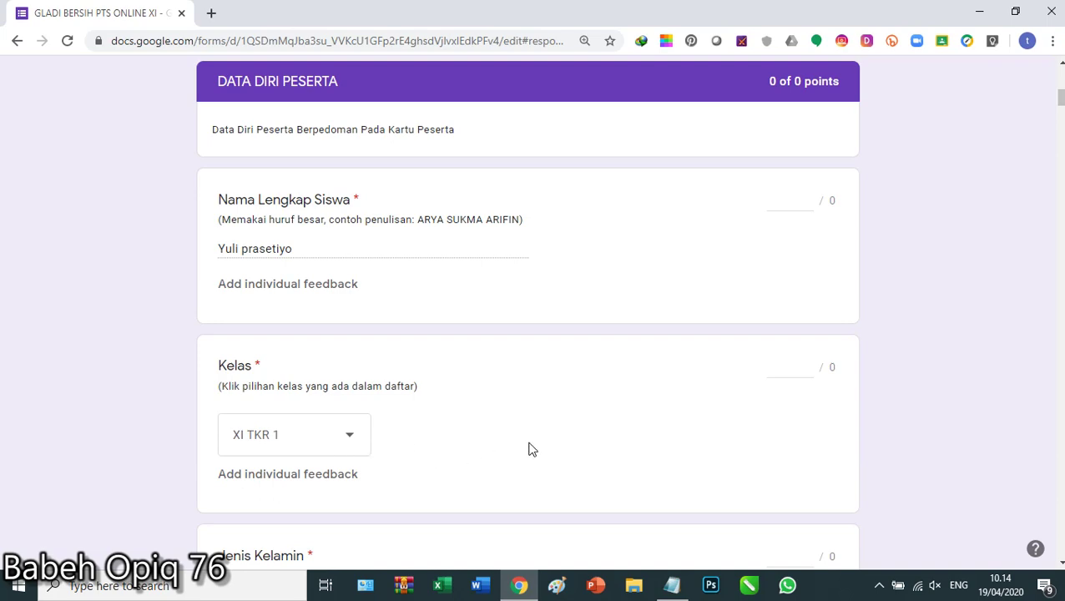
pyautogui.scroll(-3, 614, 427)
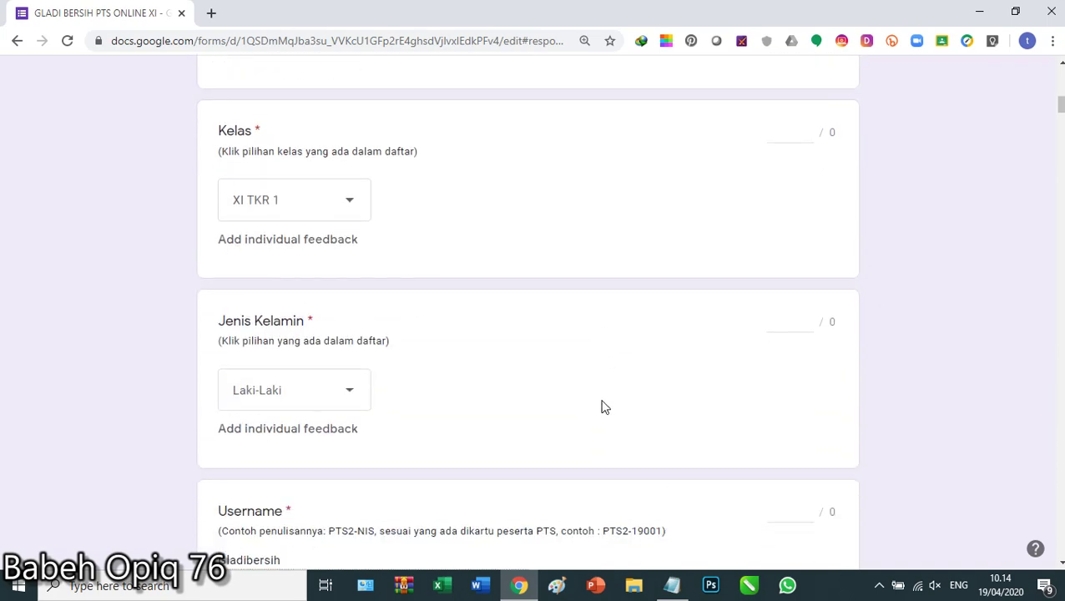
pyautogui.scroll(9, 603, 403)
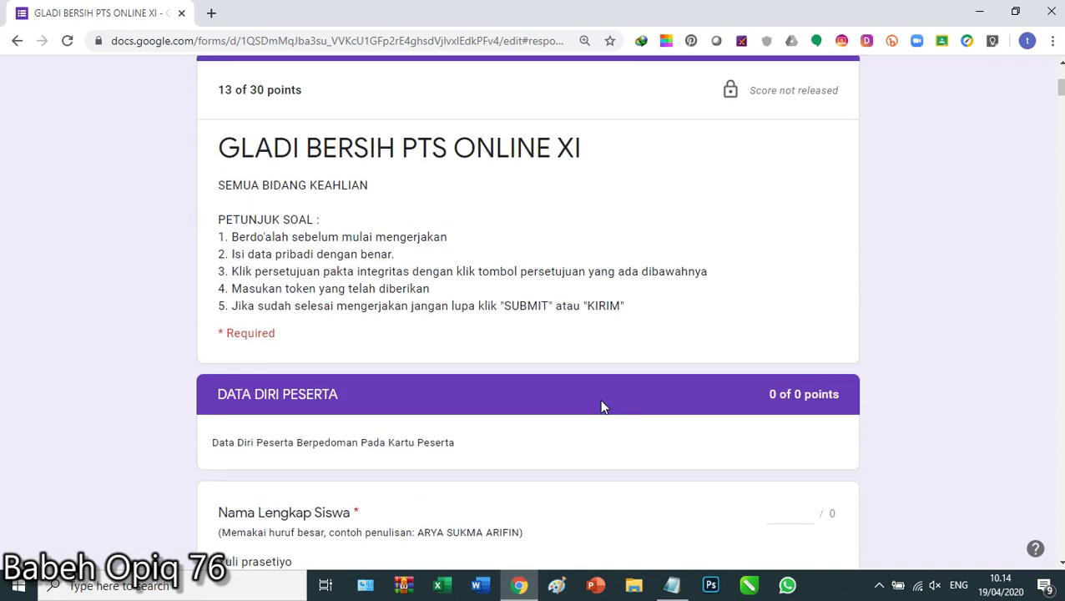
pyautogui.scroll(1, 602, 398)
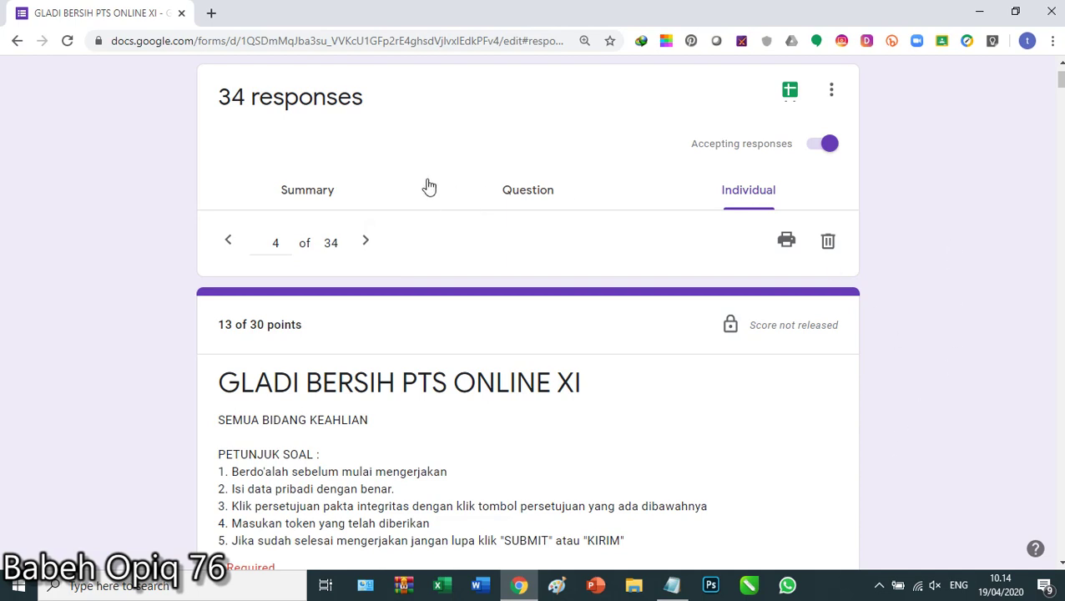
# - Revisit the response summary and the by-question view, ending on the individual responses
pyautogui.click(309, 191)
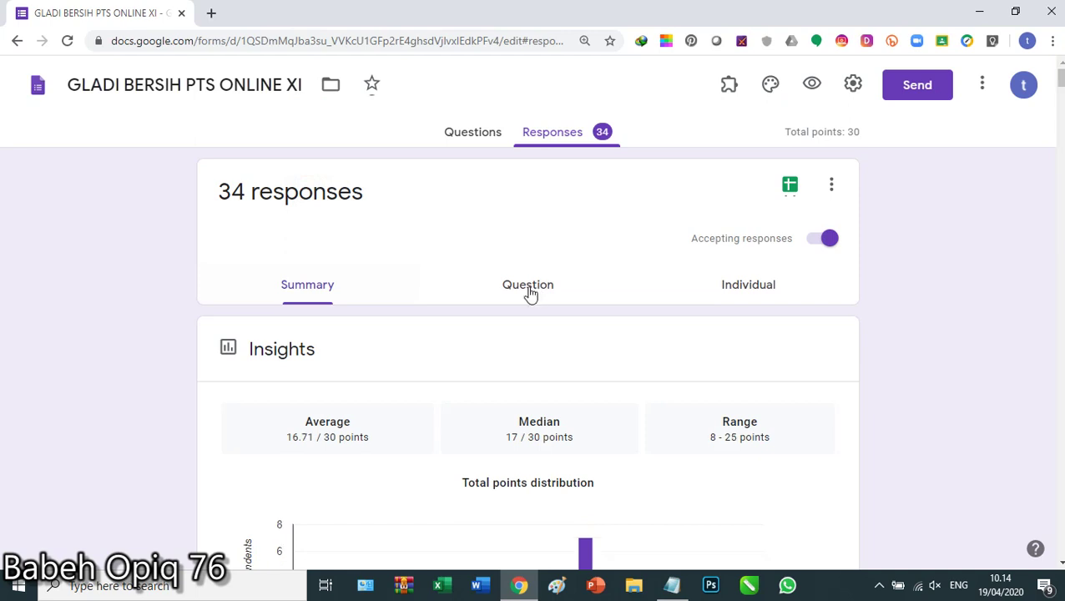
pyautogui.click(529, 292)
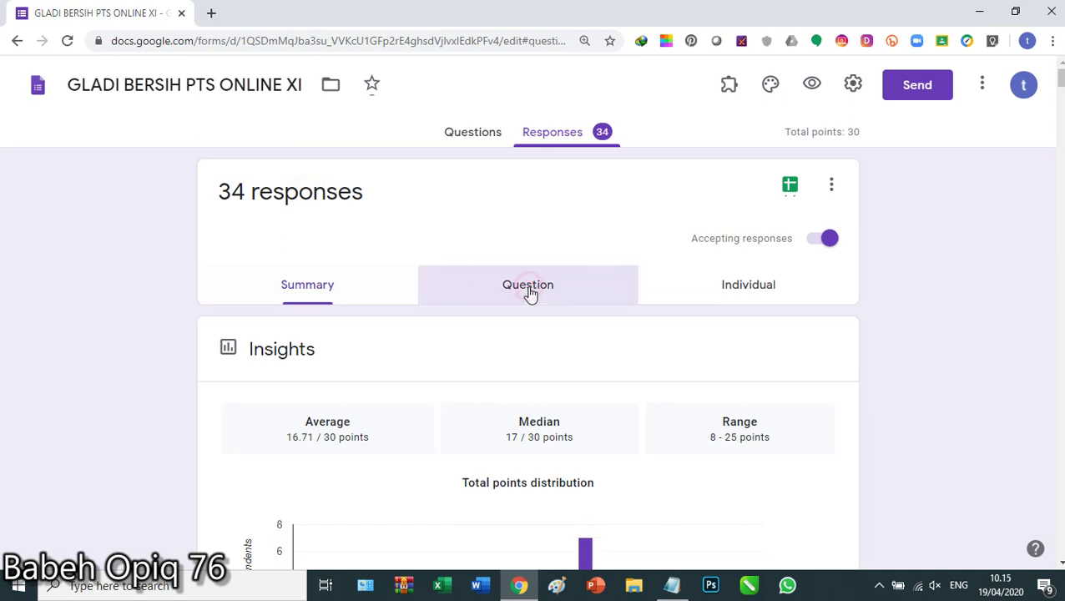
pyautogui.click(759, 296)
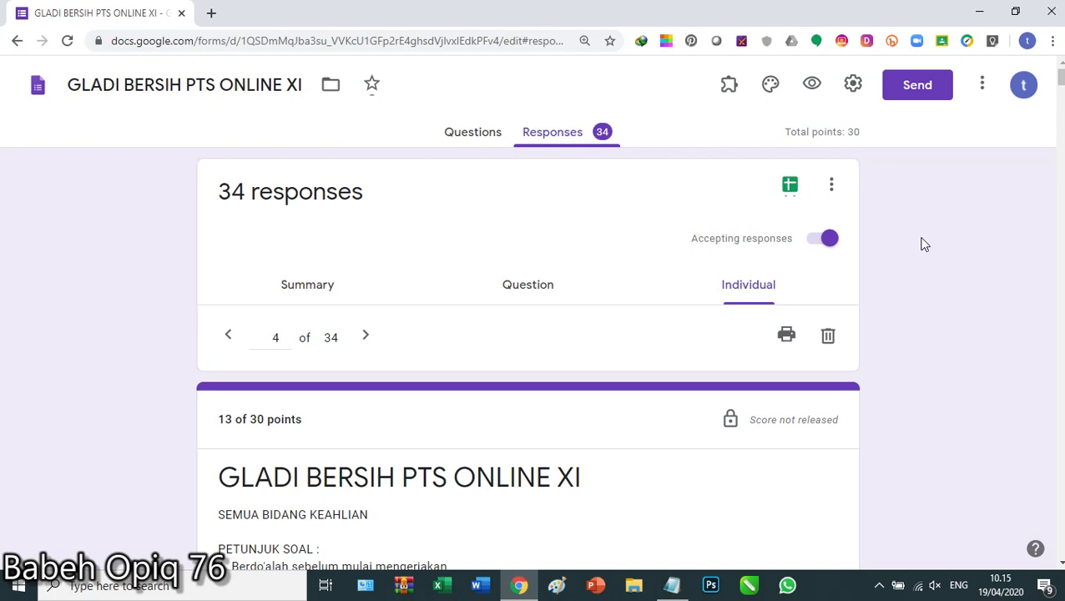
# - Create a new spreadsheet for the form responses and review its student rows and answer columns
pyautogui.click(790, 185)
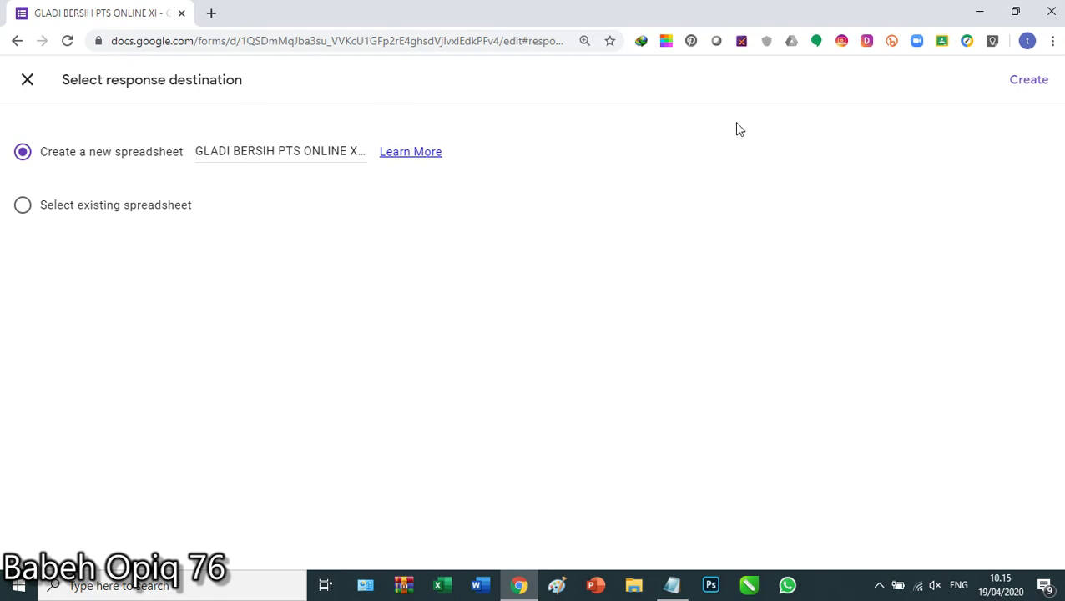
pyautogui.click(1024, 87)
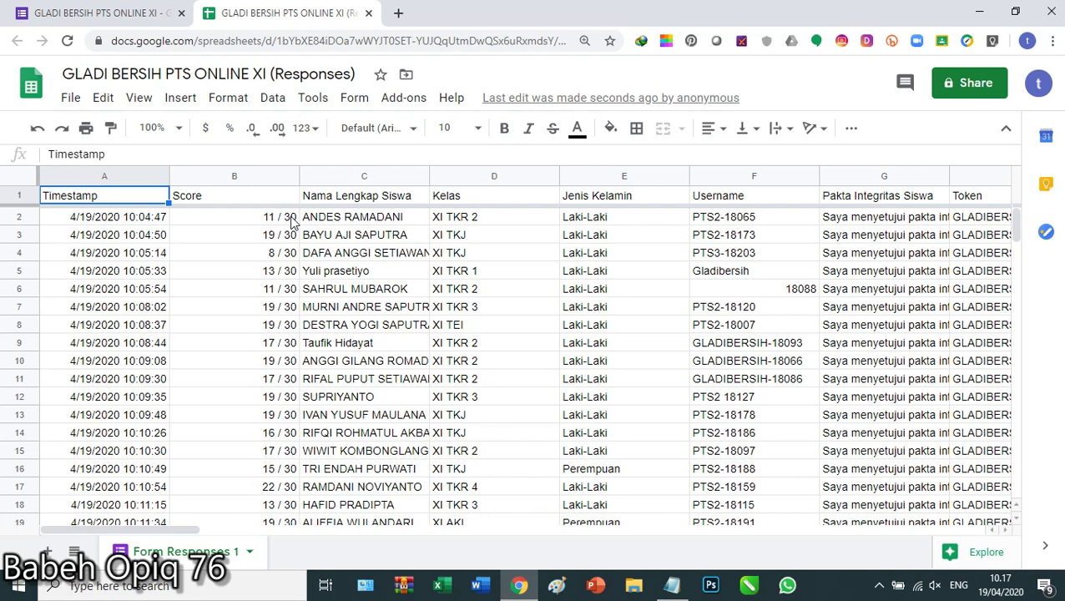
pyautogui.scroll(-5, 291, 222)
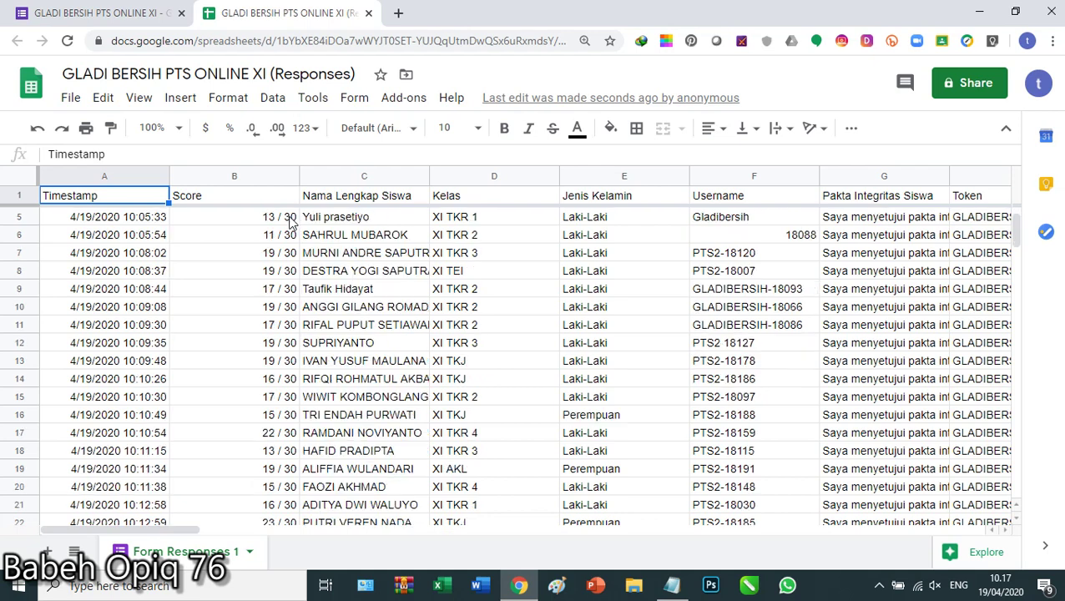
pyautogui.scroll(-5, 288, 221)
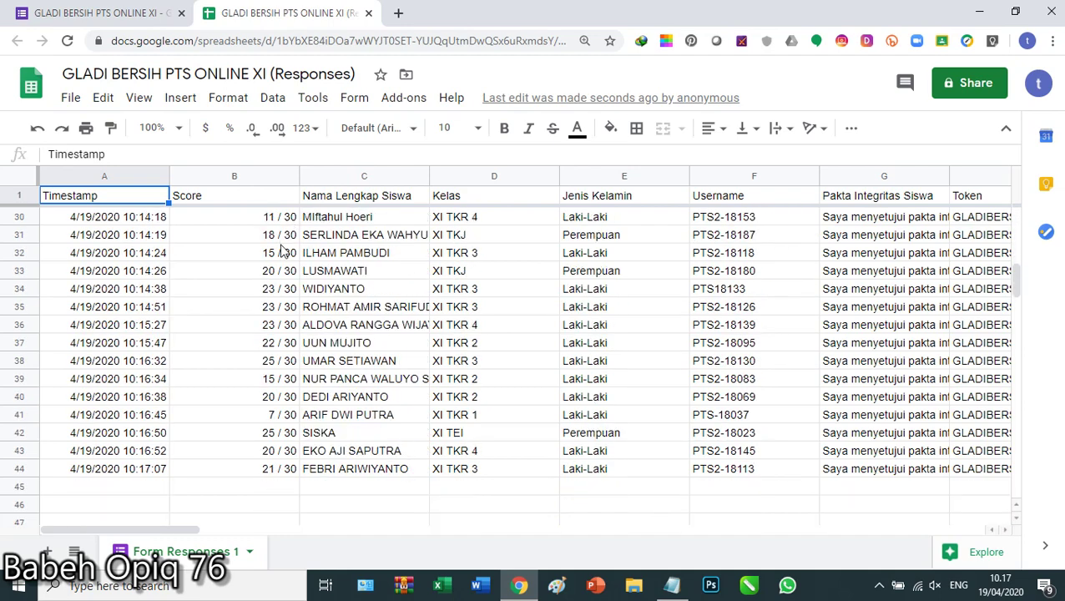
pyautogui.scroll(-3, 283, 250)
pyautogui.scroll(-1, 282, 251)
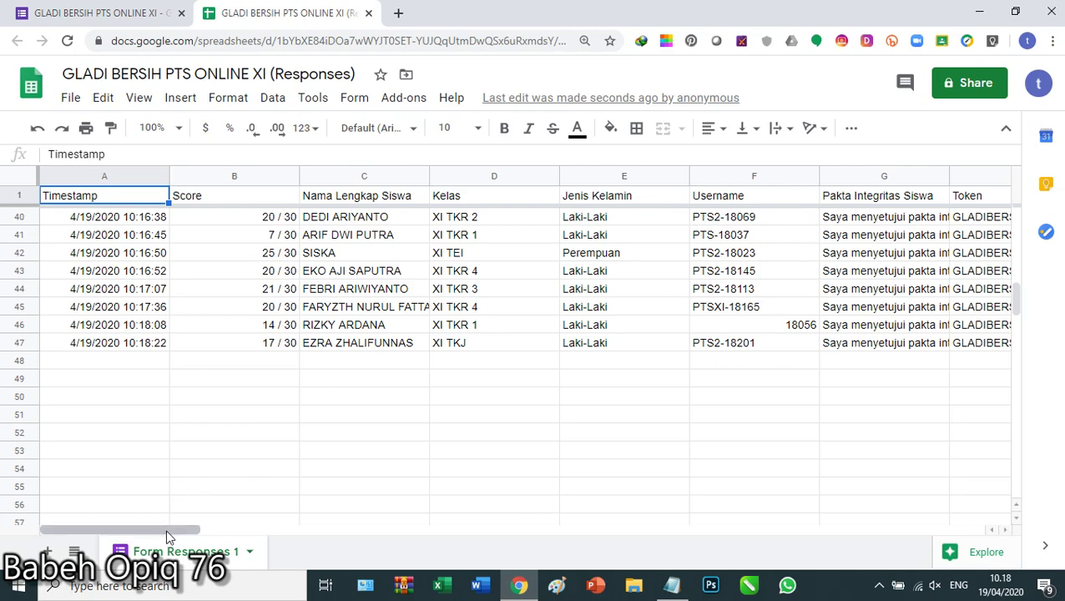
pyautogui.moveTo(187, 536); pyautogui.dragTo(278, 527)
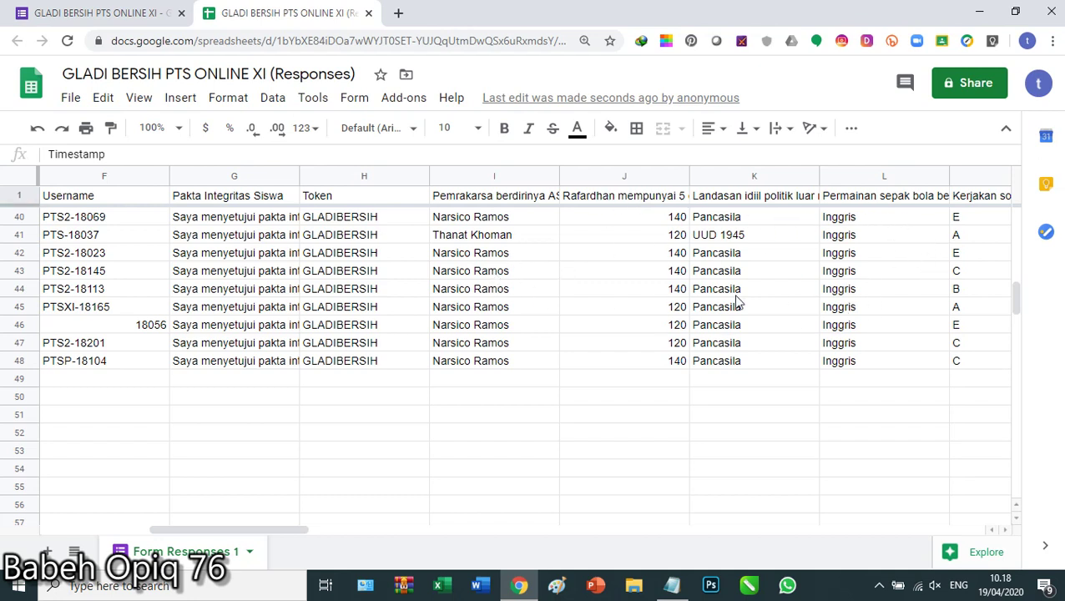
pyautogui.moveTo(302, 536); pyautogui.dragTo(191, 534)
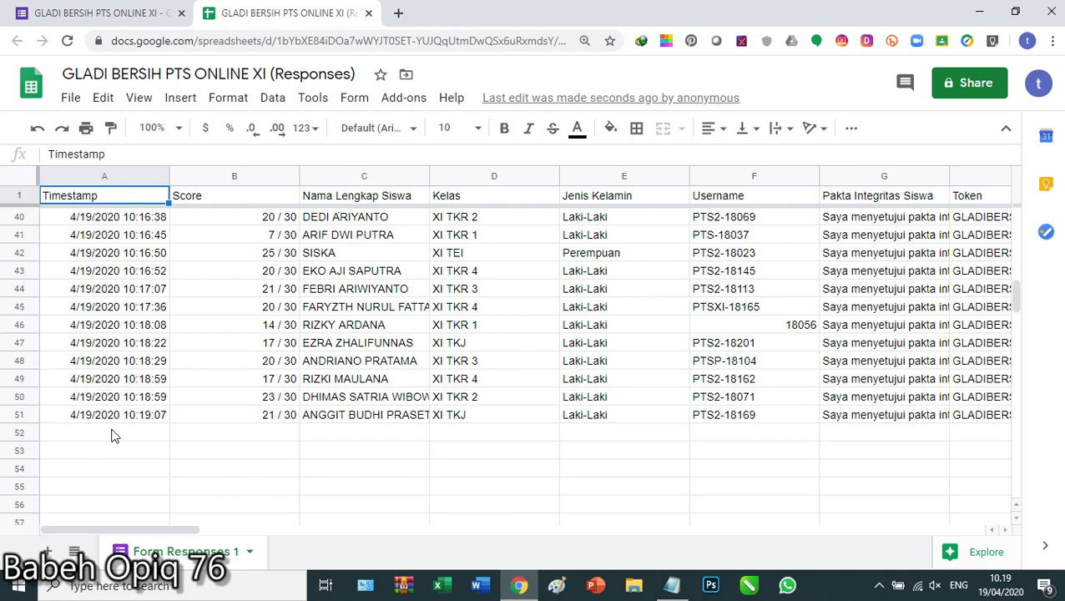
# - Compare the form's response count with the newest rows in the linked response spreadsheet
pyautogui.click(136, 17)
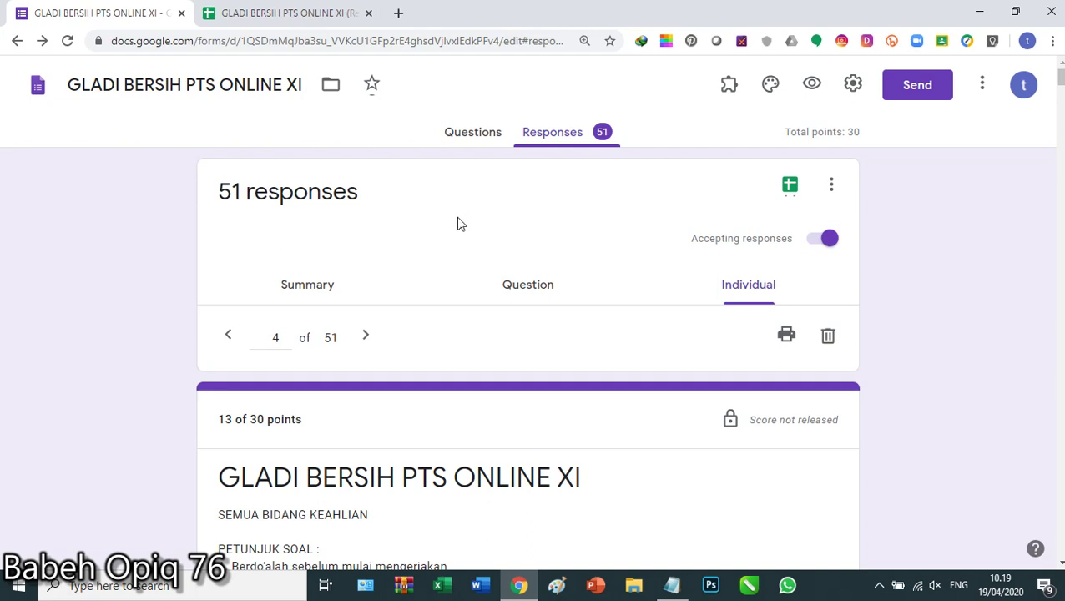
pyautogui.click(320, 15)
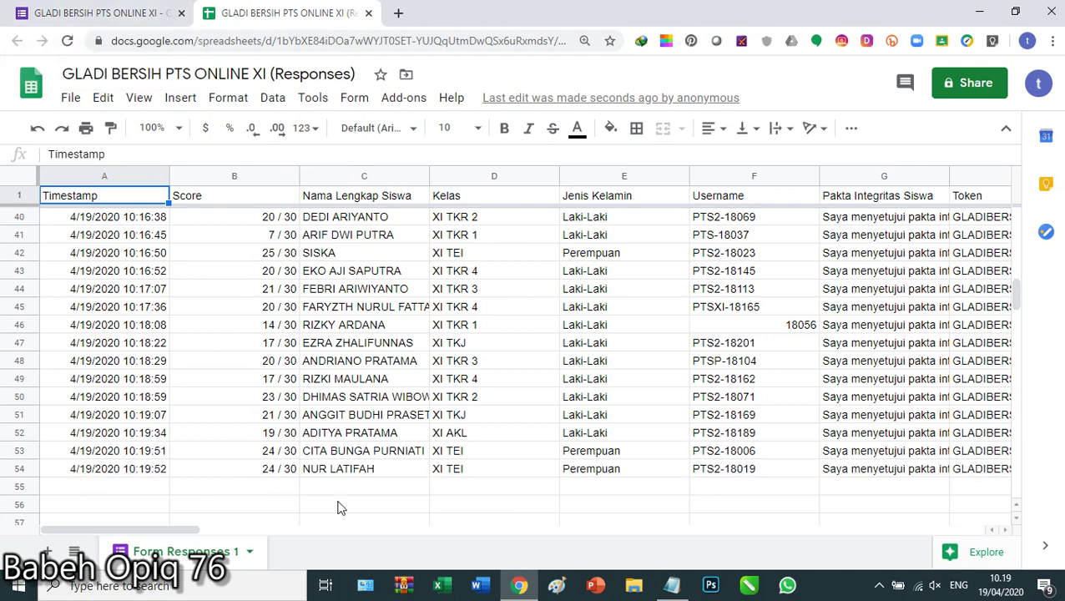
pyautogui.scroll(-3, 516, 494)
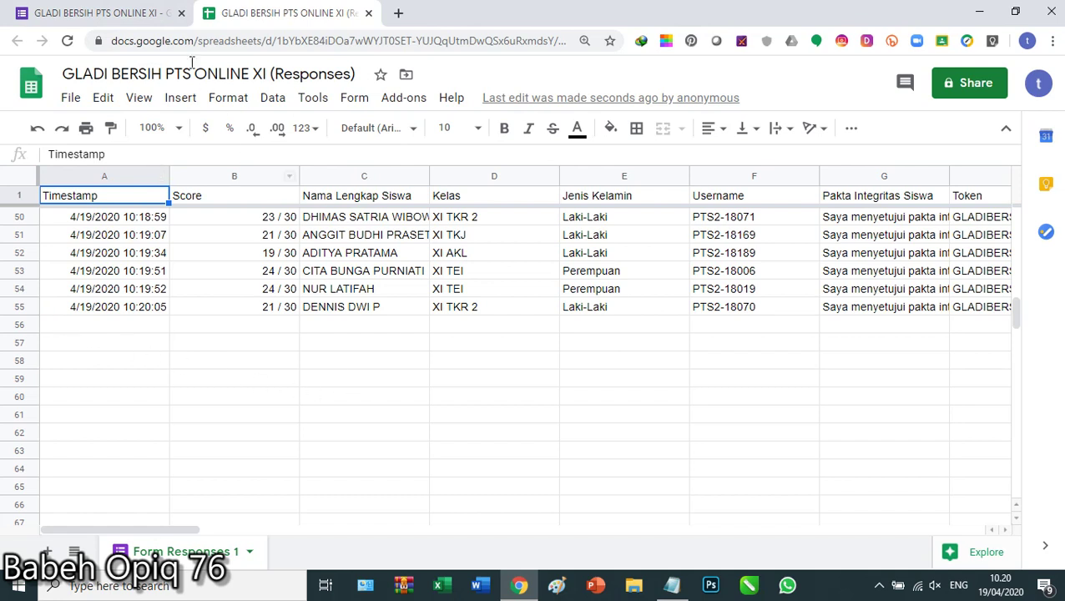
pyautogui.click(137, 15)
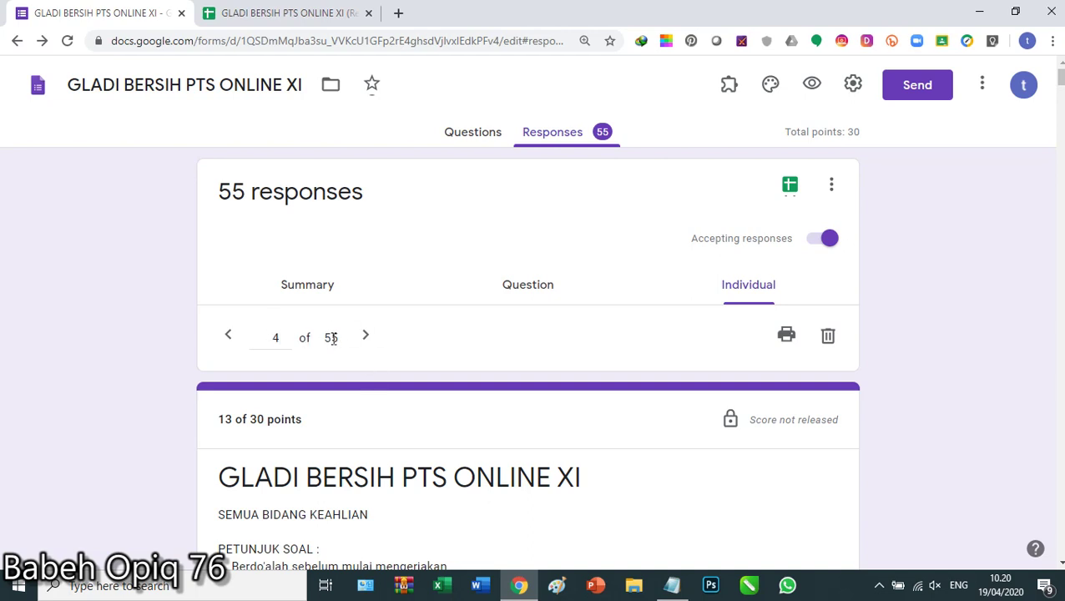
pyautogui.click(296, 11)
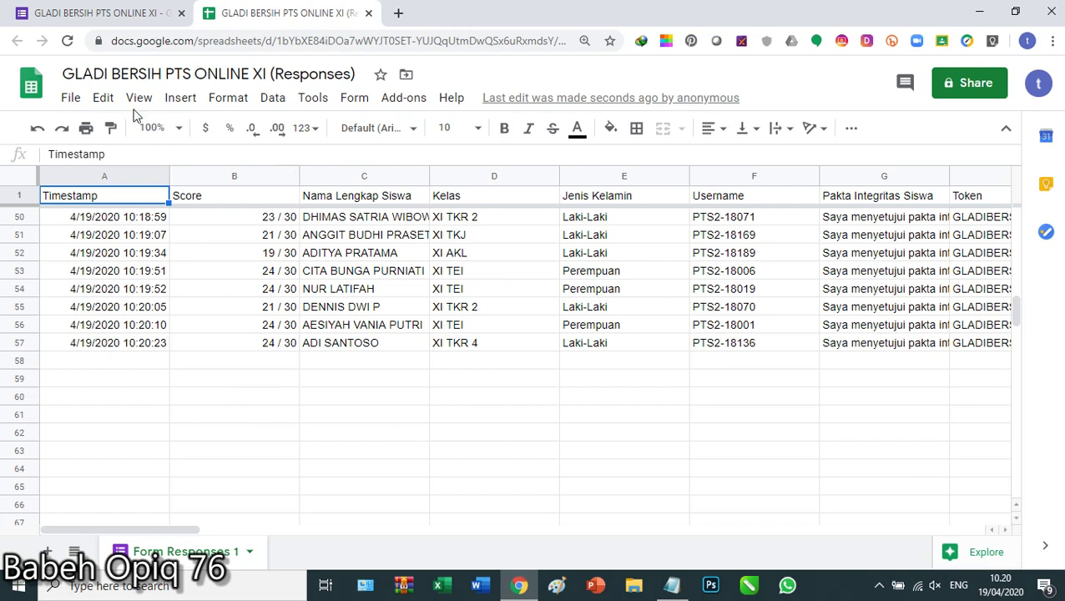
# - Download the response spreadsheet as a Microsoft Excel (.xlsx) file
pyautogui.click(70, 100)
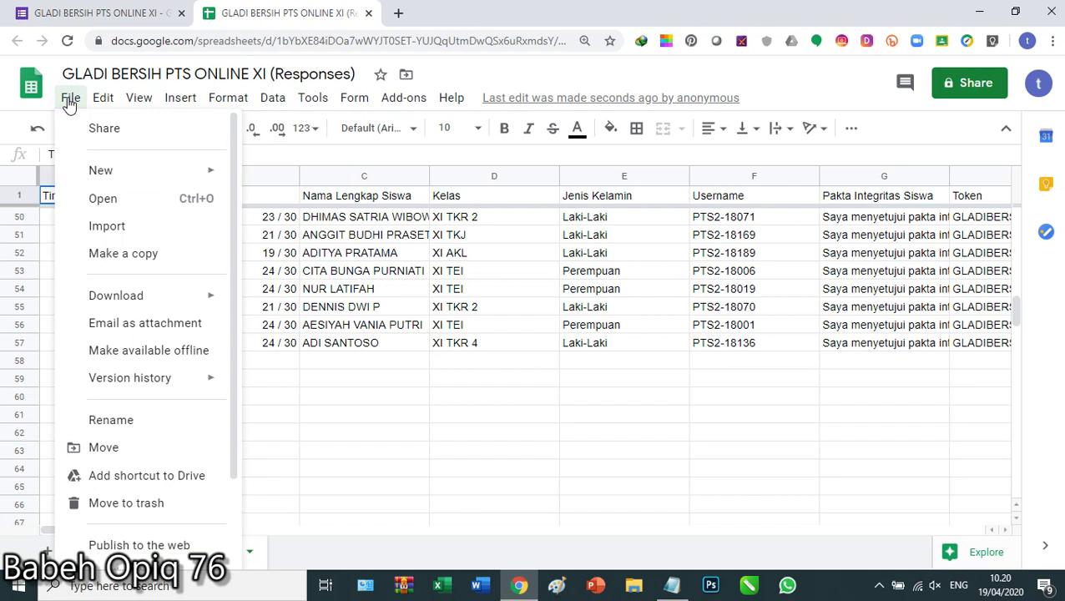
pyautogui.click(421, 418)
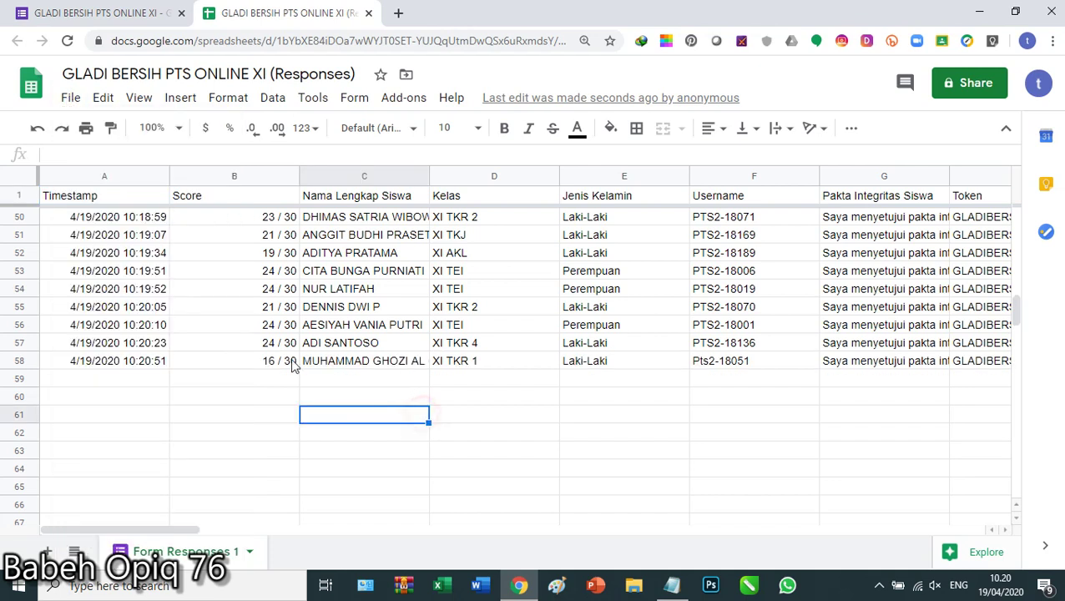
pyautogui.click(71, 102)
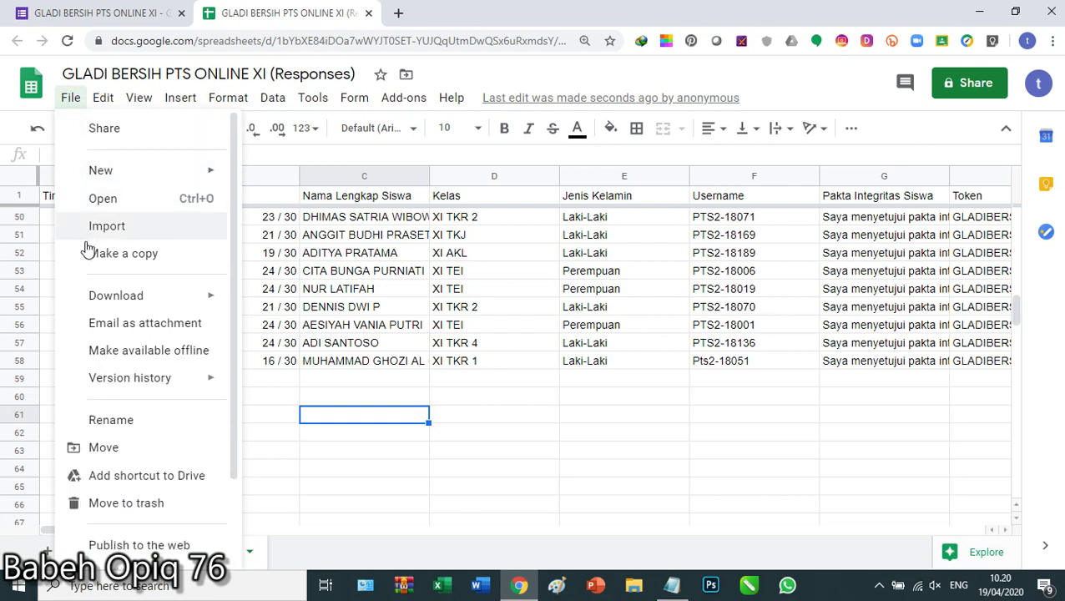
pyautogui.moveTo(92, 300)
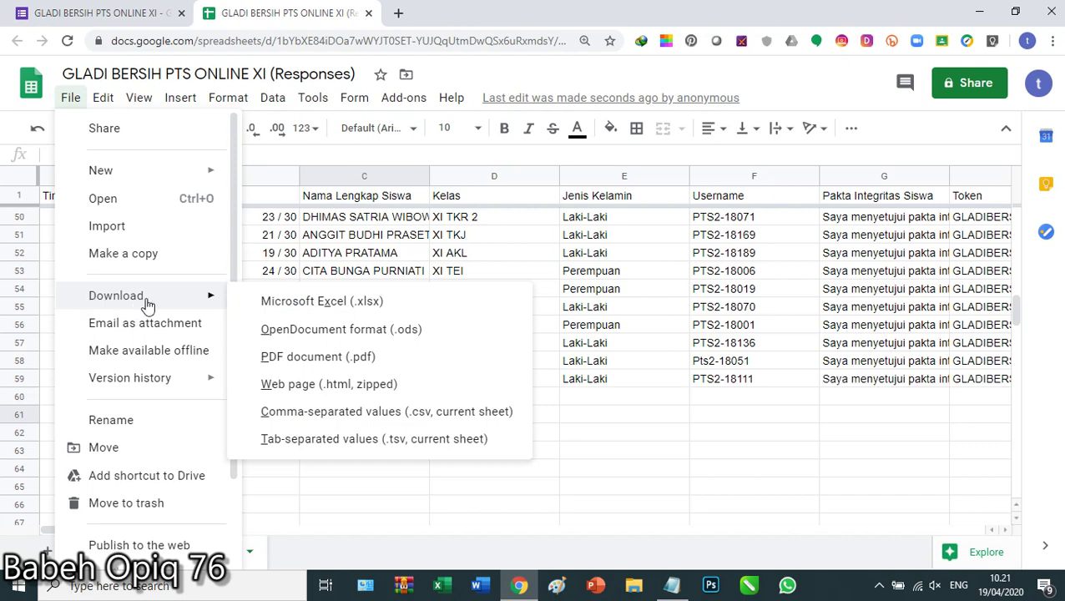
pyautogui.click(267, 305)
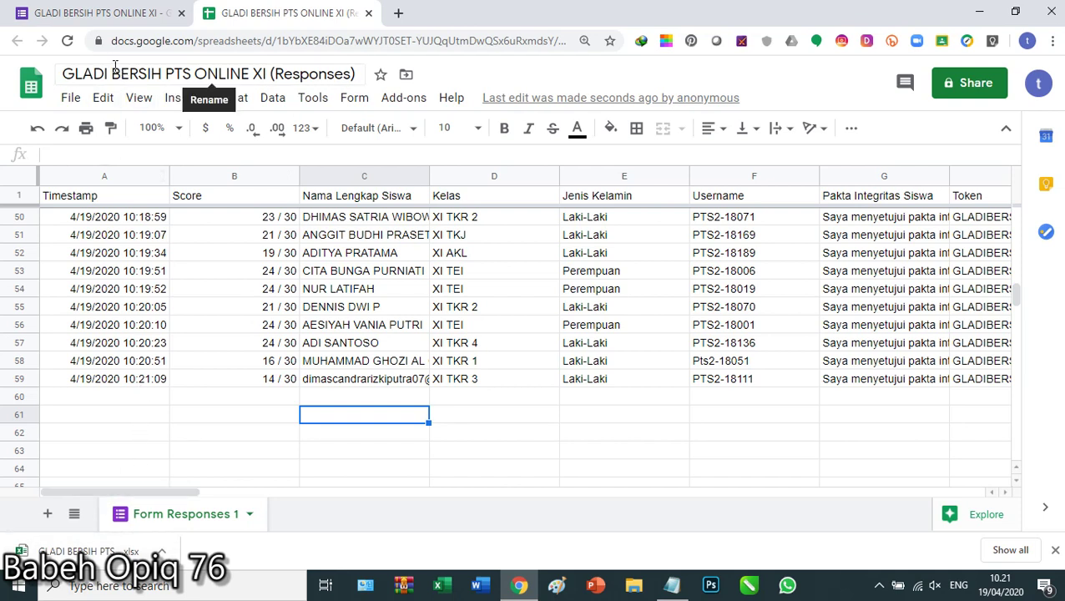
# - Open the downloaded responses workbook in Excel, maximize its window and enable editing
pyautogui.click(48, 557)
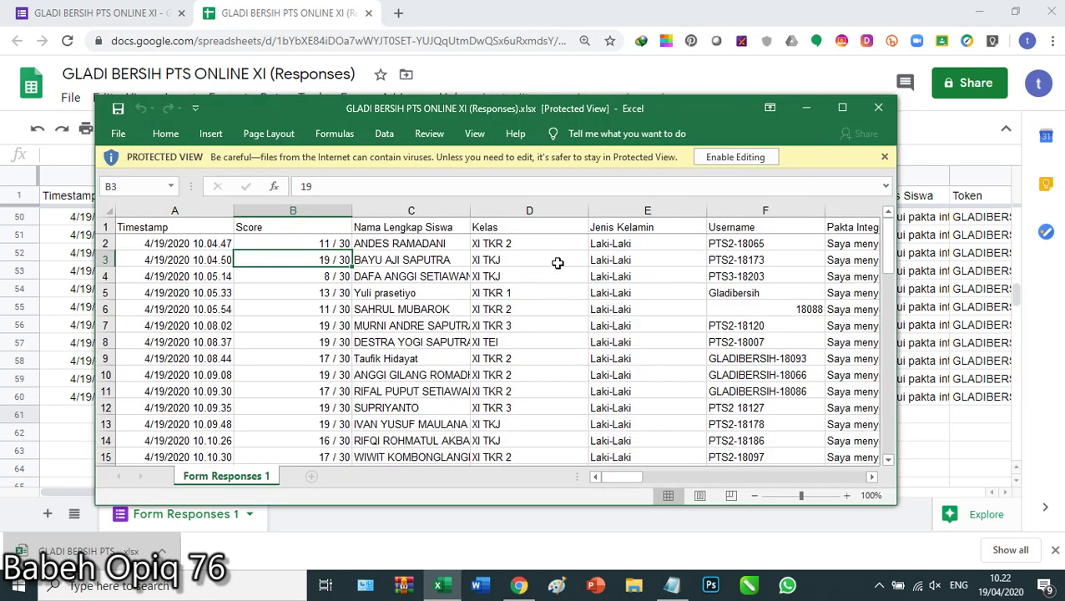
pyautogui.click(842, 109)
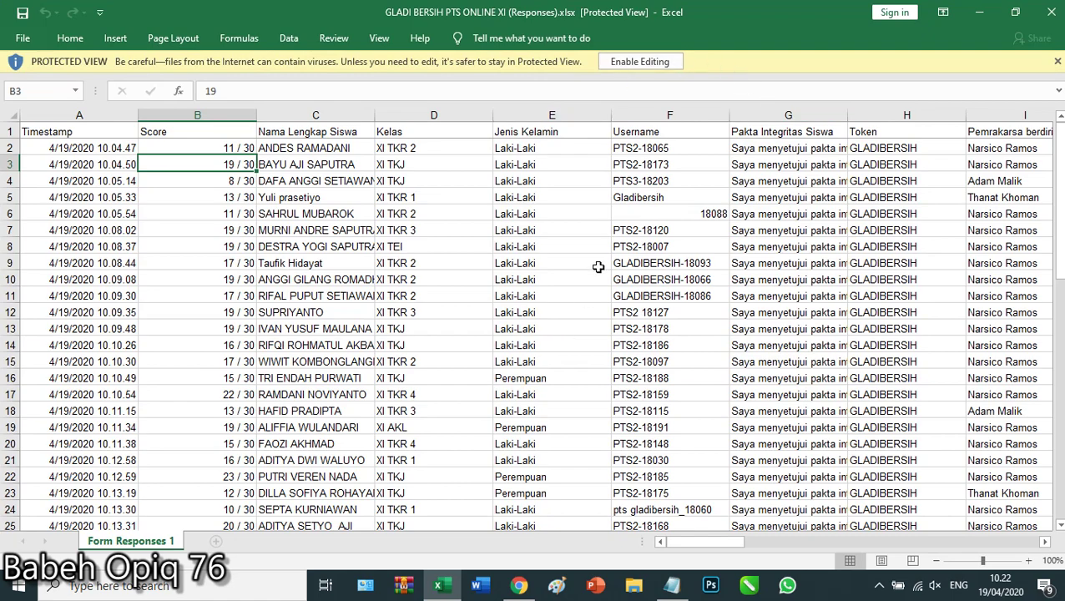
pyautogui.click(626, 64)
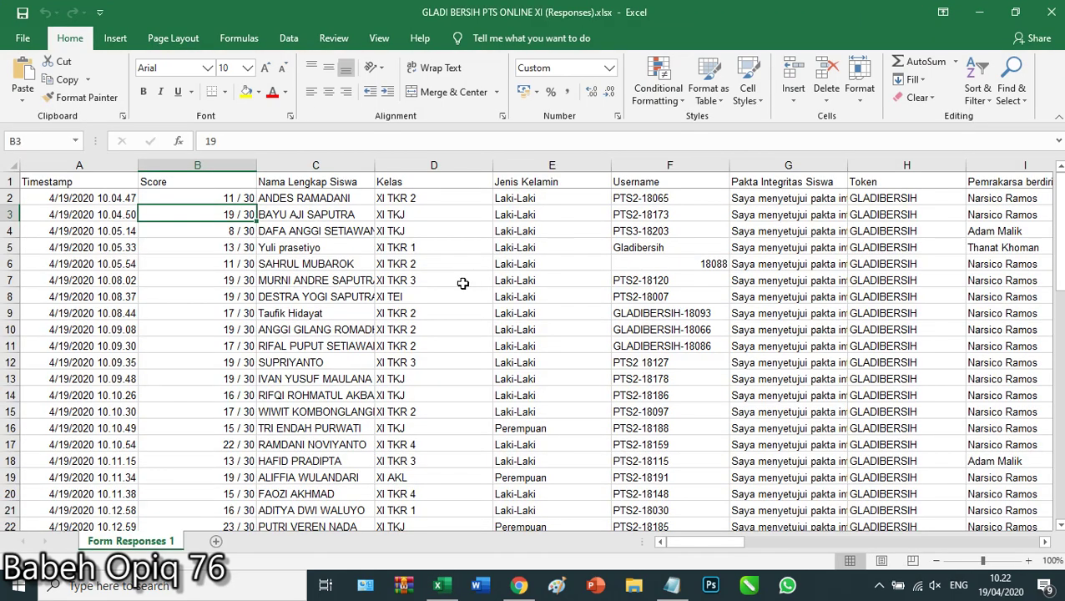
# - Look through the workbook's response rows down to the last one and return to the first rows
pyautogui.scroll(-4, 329, 304)
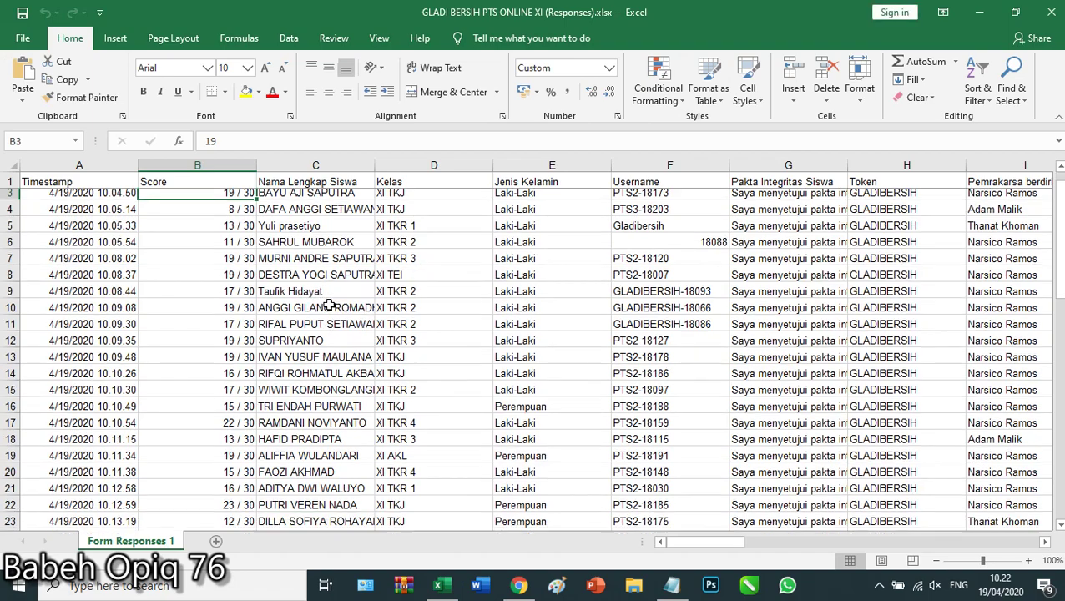
pyautogui.scroll(-7, 330, 304)
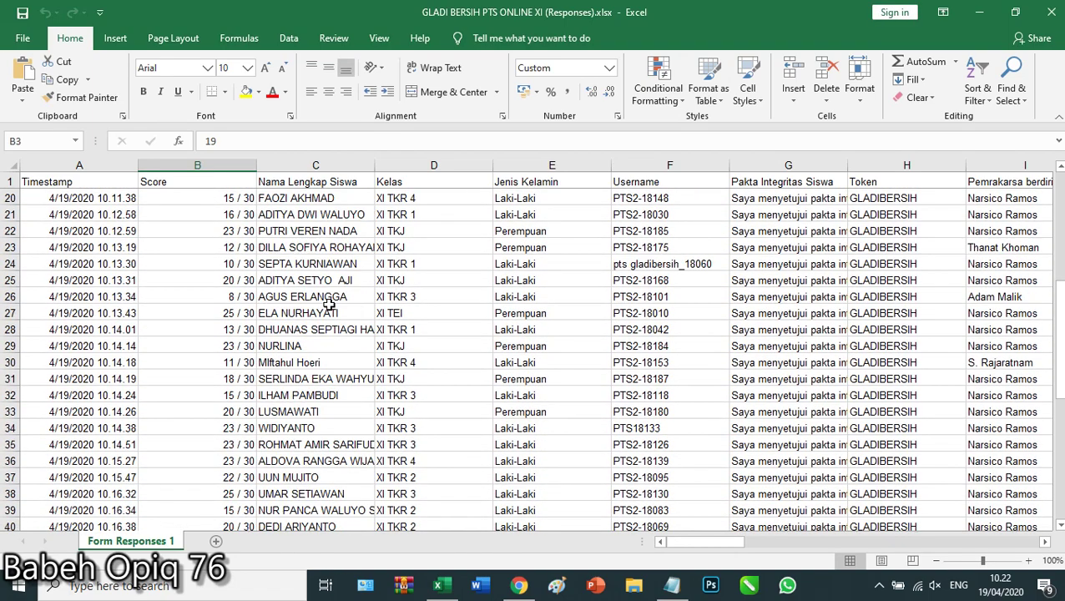
pyautogui.scroll(-2, 330, 305)
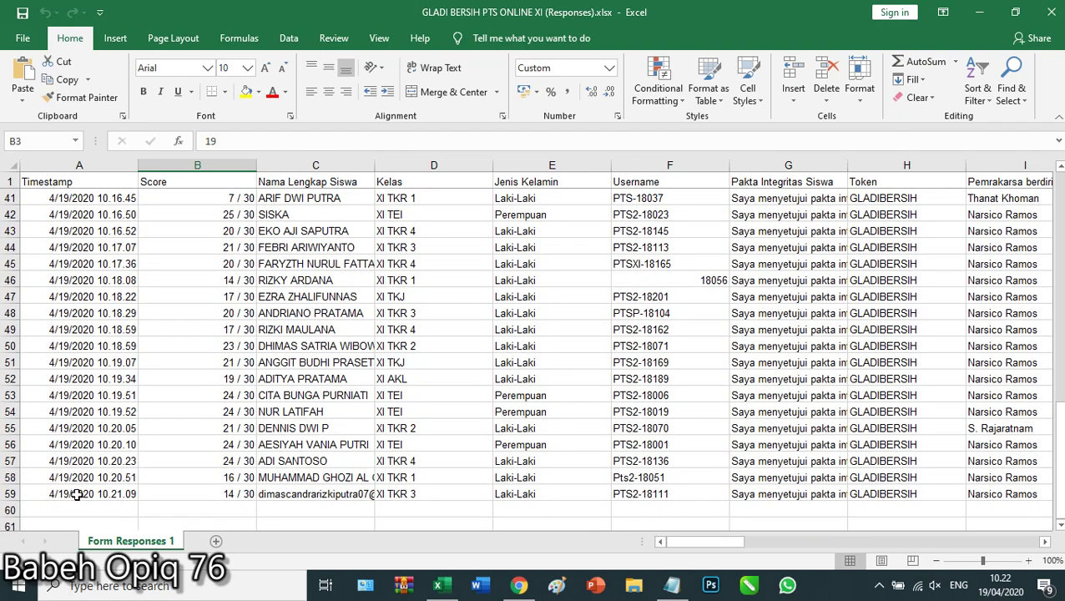
pyautogui.scroll(13, 78, 469)
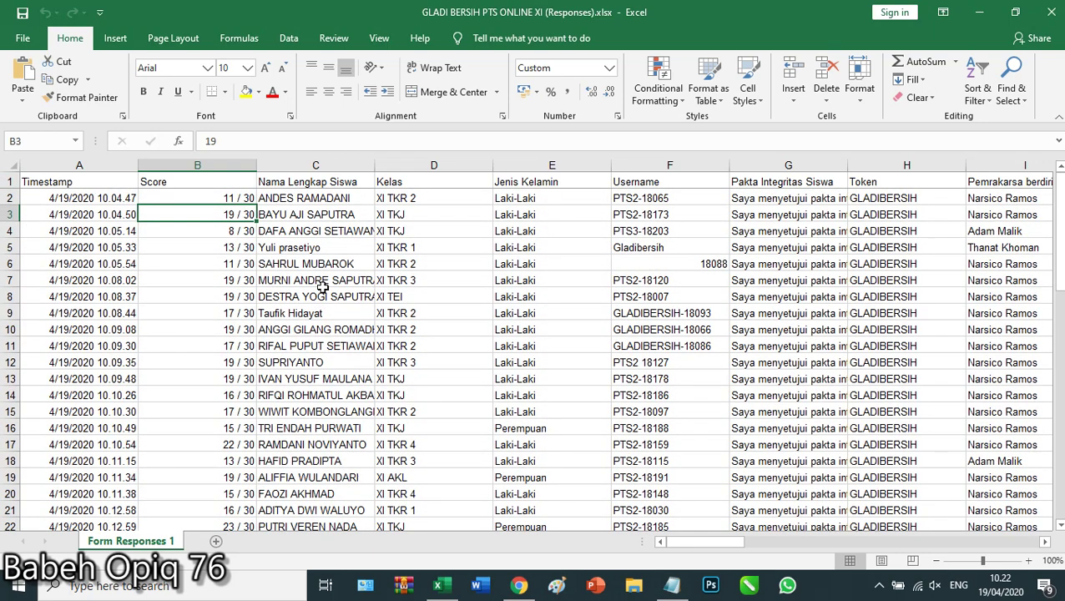
# - Inspect individual students' results in the Score column, including cells B5, B8 and B2
pyautogui.click(234, 230)
pyautogui.write('8')
pyautogui.hotkey('ctrl', 'Return')
pyautogui.click(219, 247)
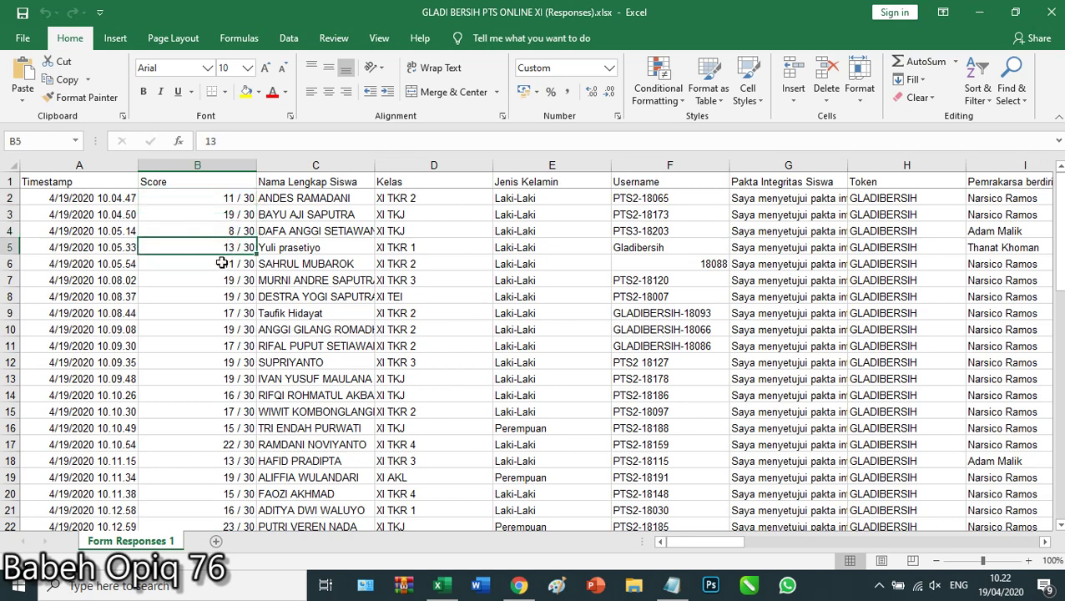
pyautogui.click(219, 262)
pyautogui.click(221, 279)
pyautogui.click(224, 302)
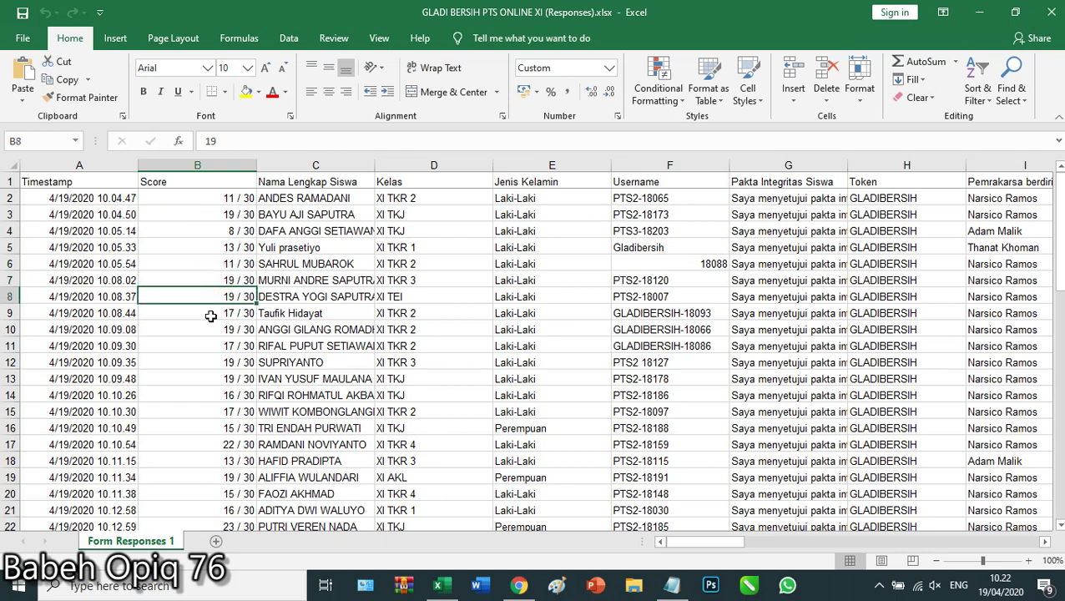
pyautogui.scroll(-1, 210, 314)
pyautogui.scroll(1, 210, 315)
pyautogui.click(218, 197)
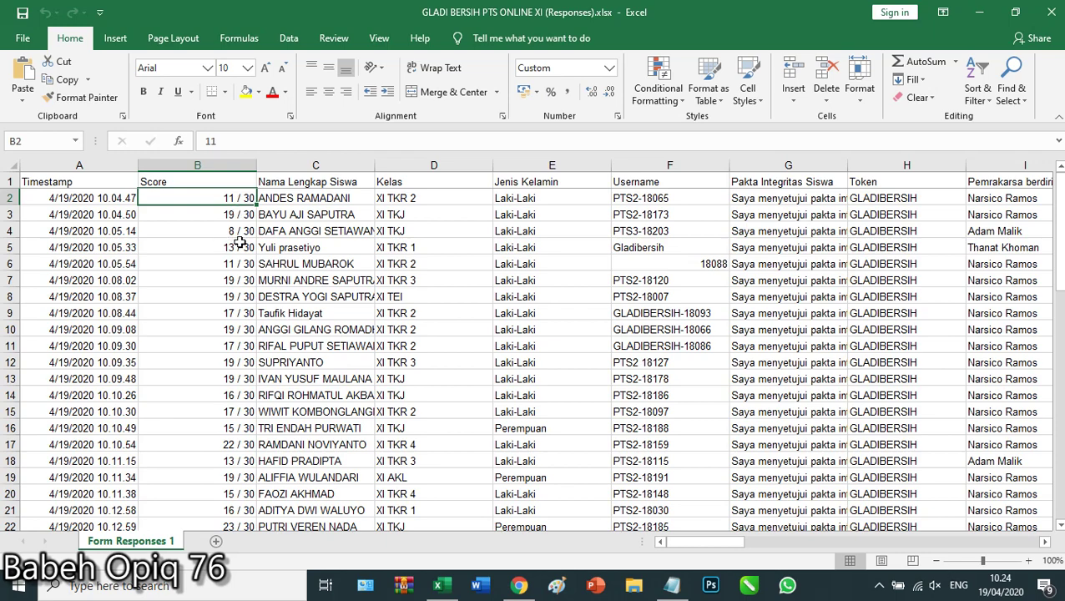
pyautogui.scroll(-9, 284, 285)
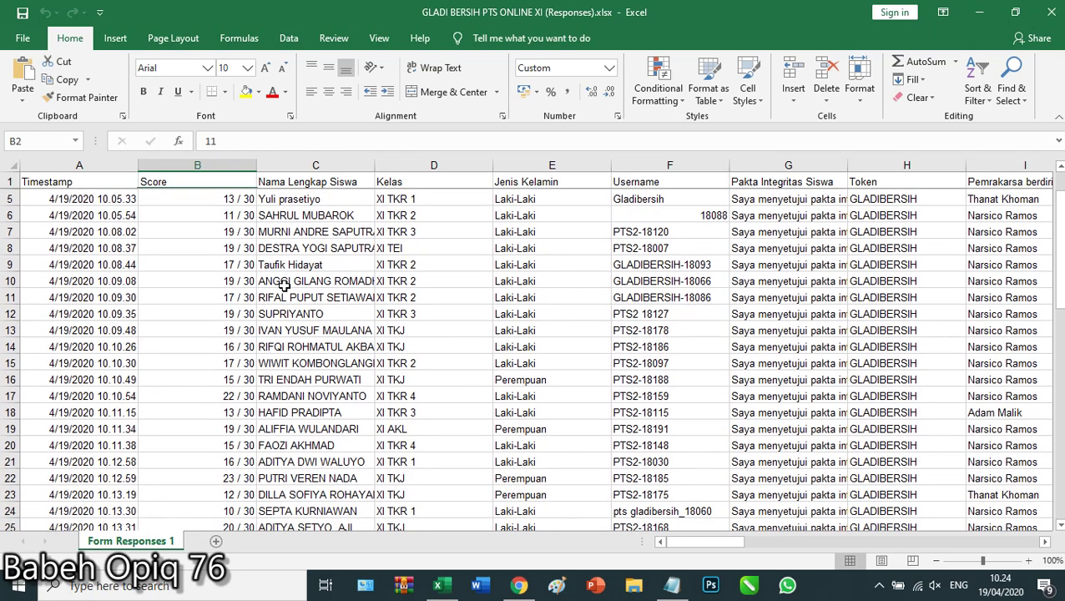
pyautogui.scroll(9, 285, 288)
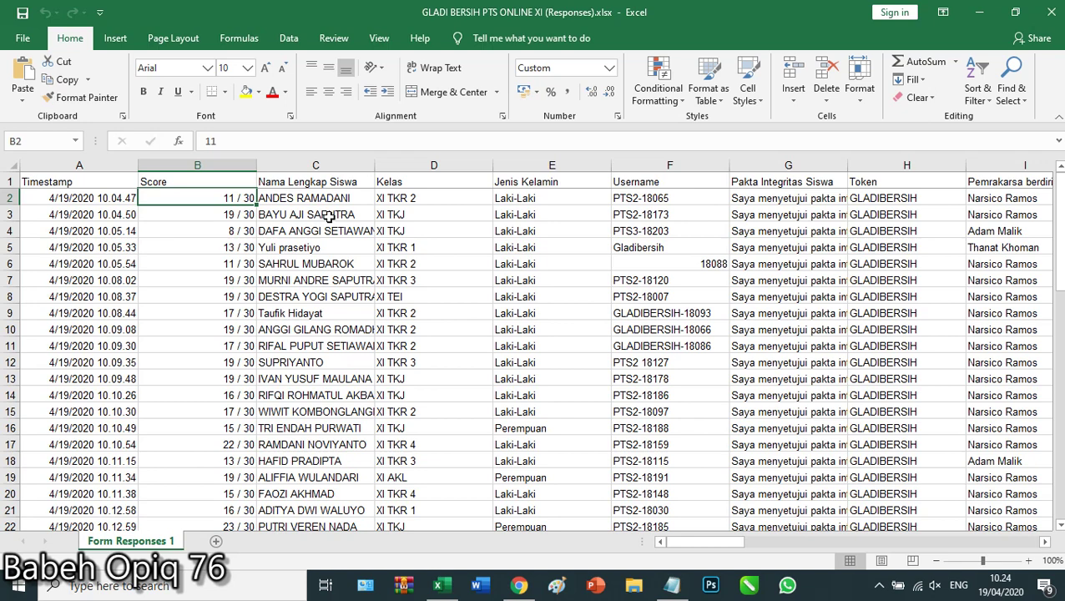
# - Switch back to the online response spreadsheet in Chrome and review its newest rows
pyautogui.click(980, 20)
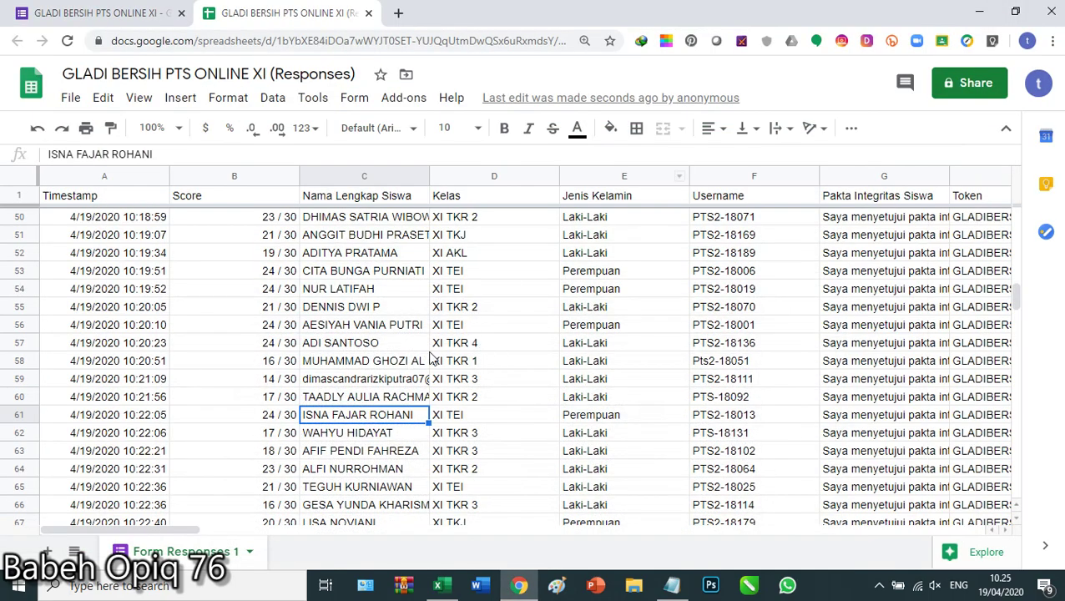
pyautogui.click(426, 346)
pyautogui.scroll(-6, 428, 351)
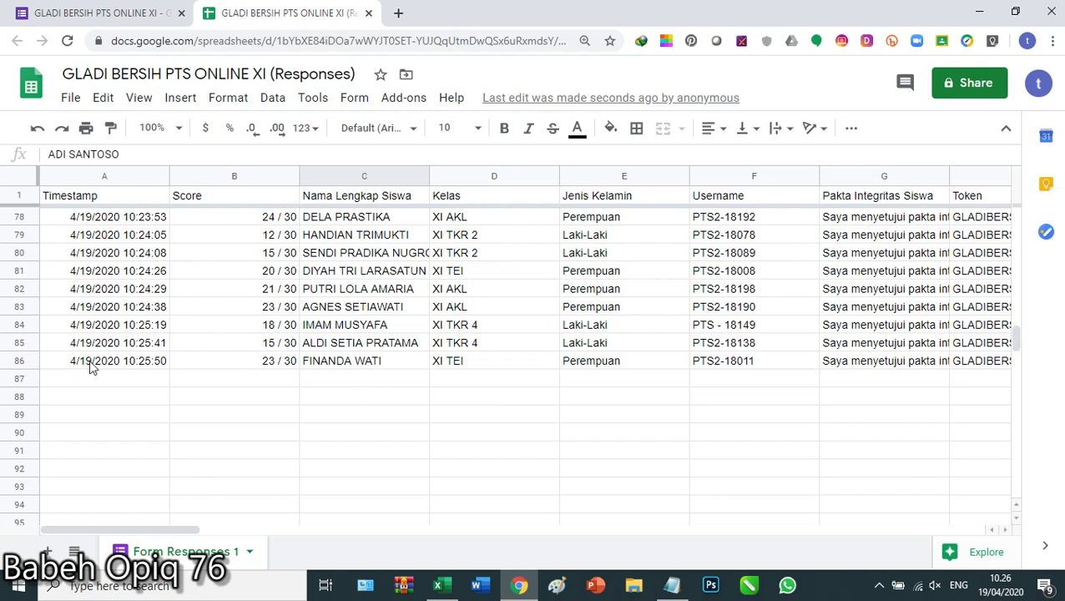
# - Check the form's updated response count and examine the latest entries at the end of the online spreadsheet
pyautogui.click(131, 15)
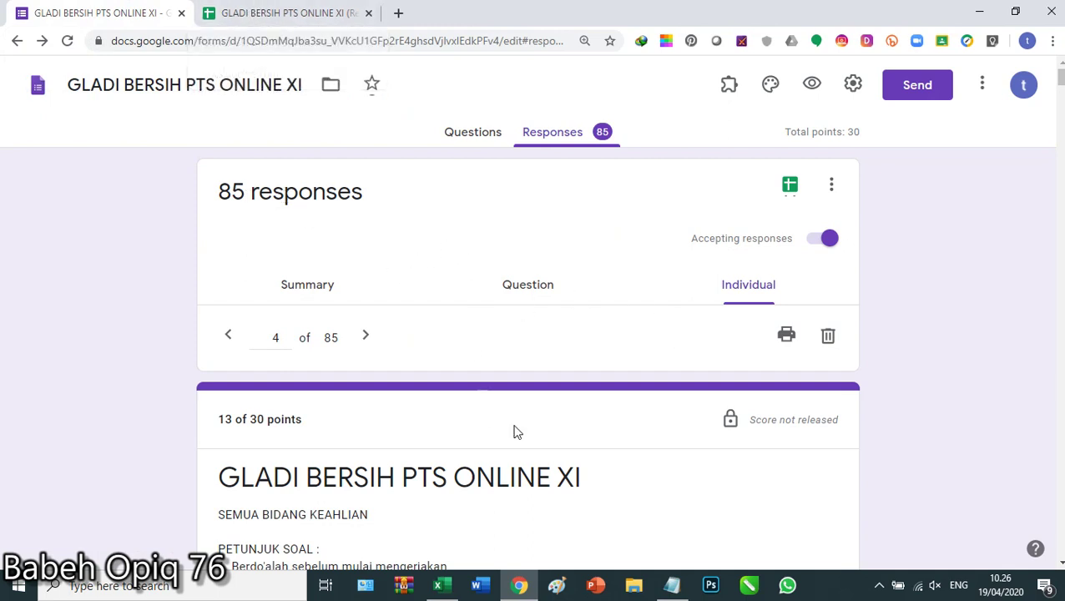
pyautogui.click(326, 12)
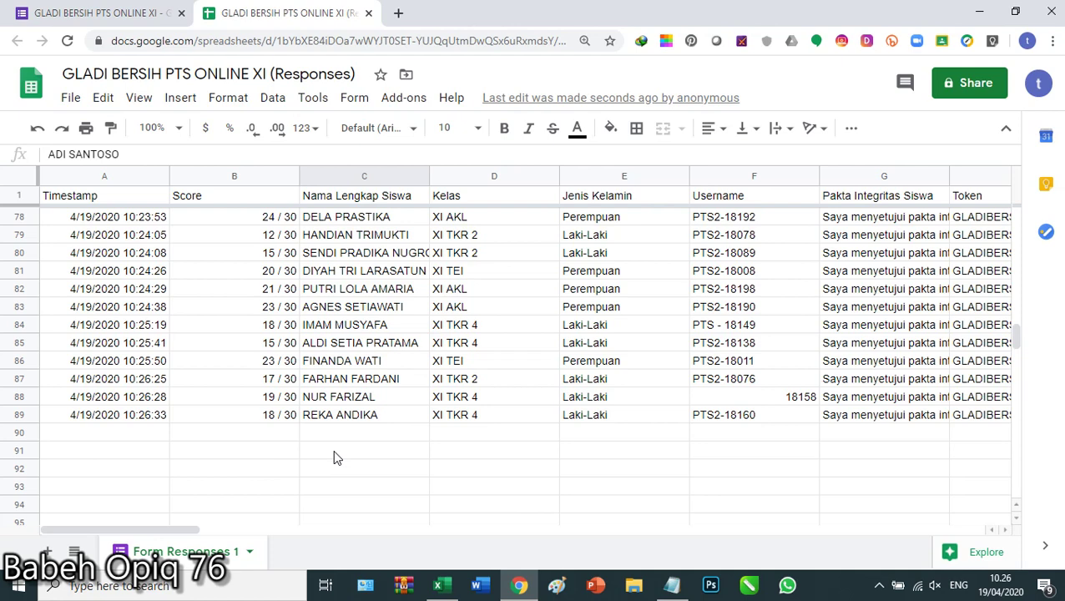
pyautogui.scroll(-3, 351, 451)
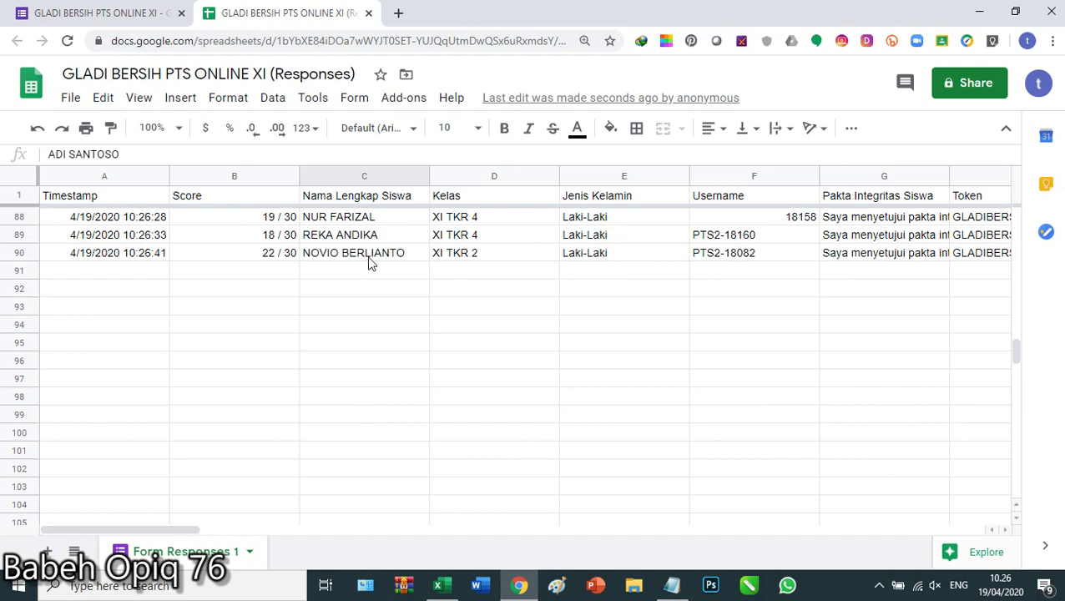
pyautogui.scroll(-1, 376, 317)
pyautogui.scroll(1, 376, 317)
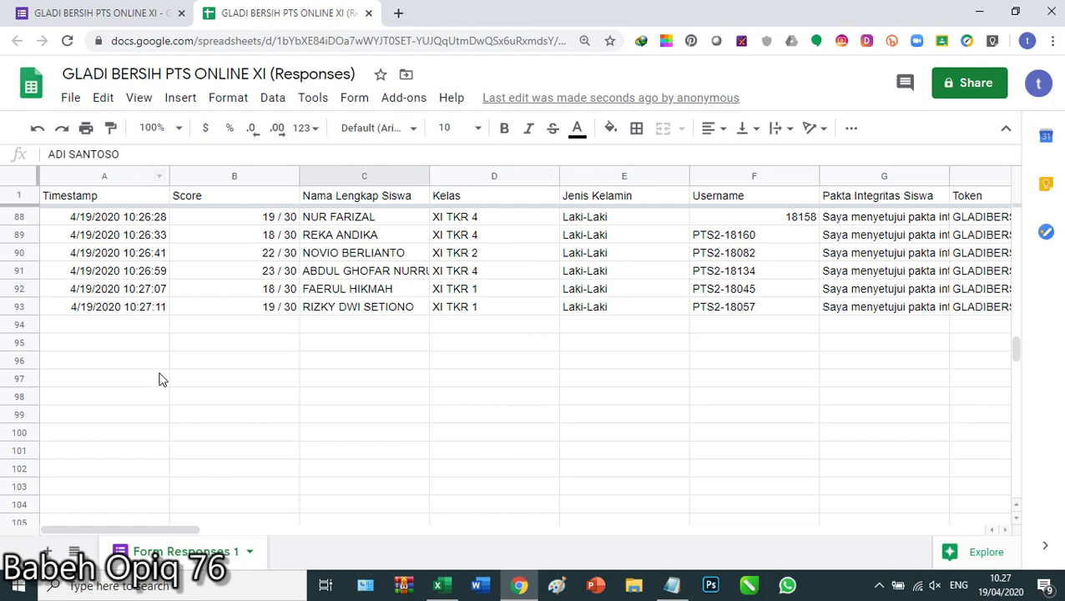
# - Download the updated online response spreadsheet again as a Microsoft Excel (.xlsx) file
pyautogui.click(72, 101)
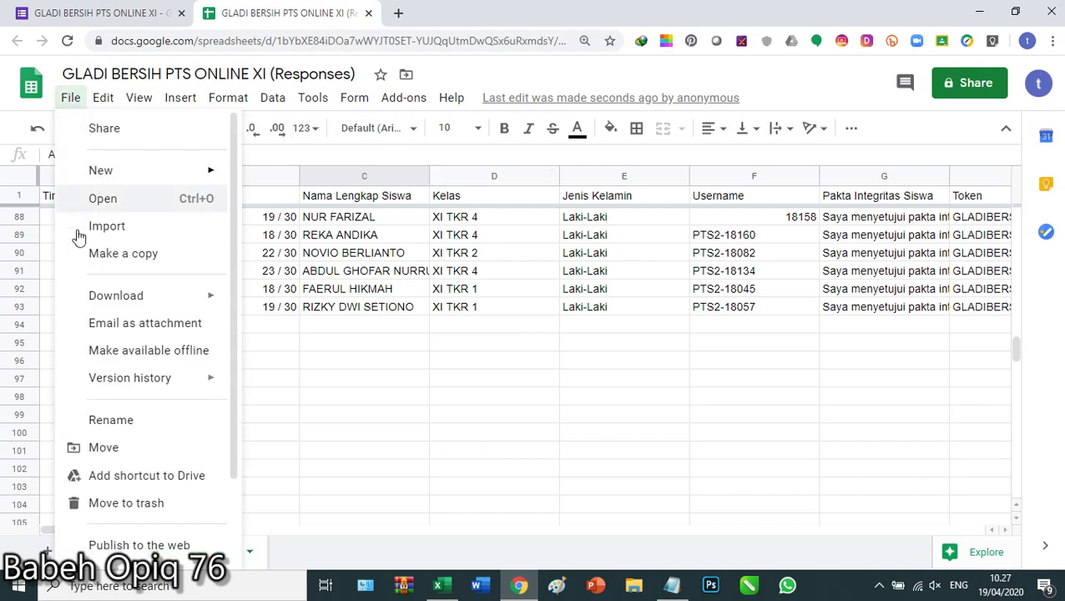
pyautogui.moveTo(87, 299)
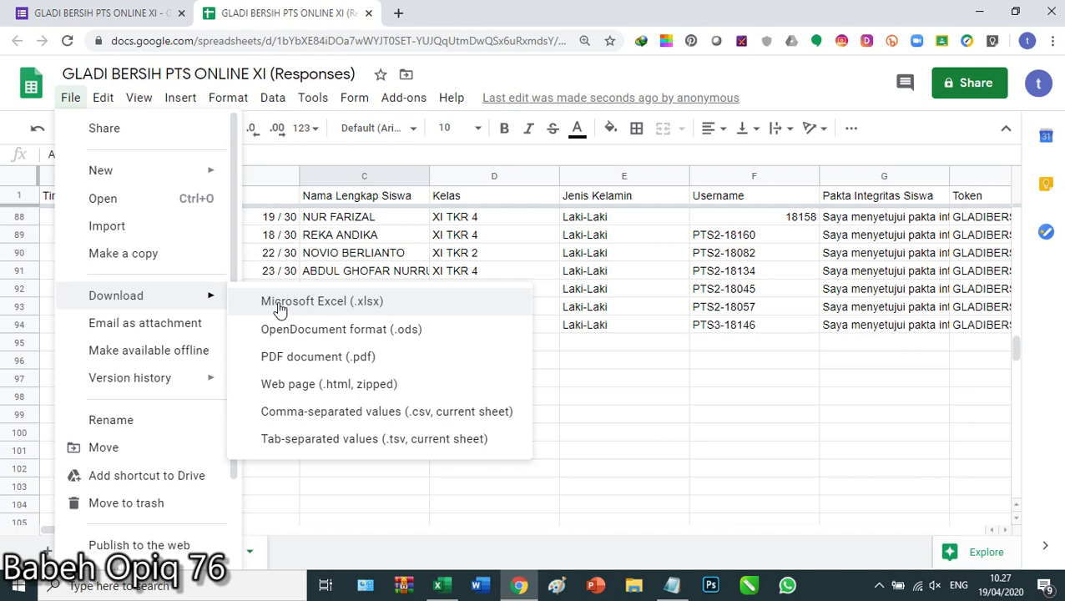
pyautogui.click(278, 305)
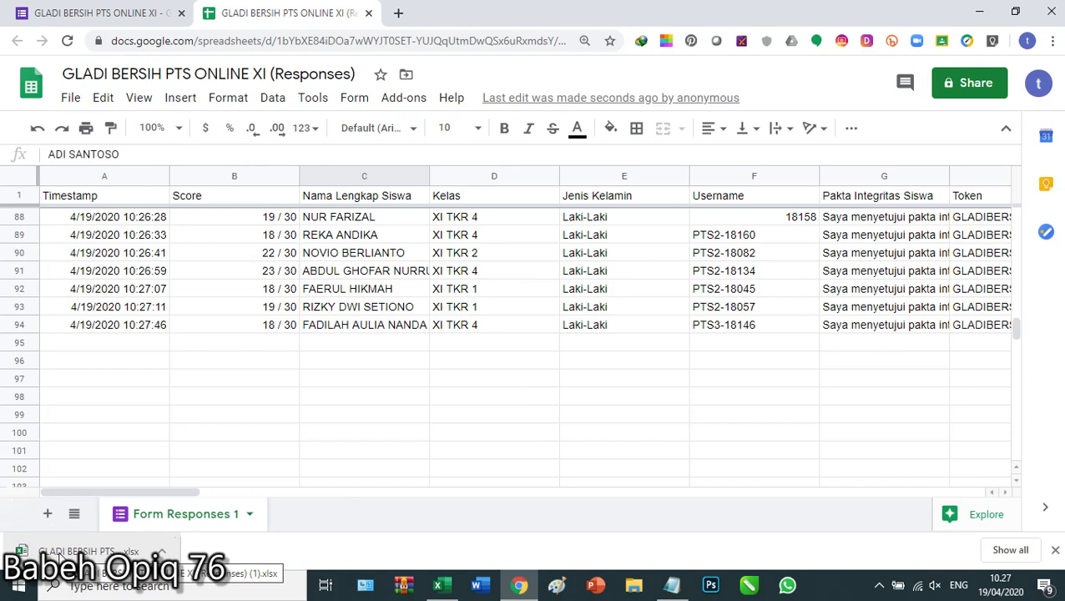
# - Open the newly downloaded workbook in Excel, enable editing and check its response rows down to the last entry
pyautogui.click(72, 558)
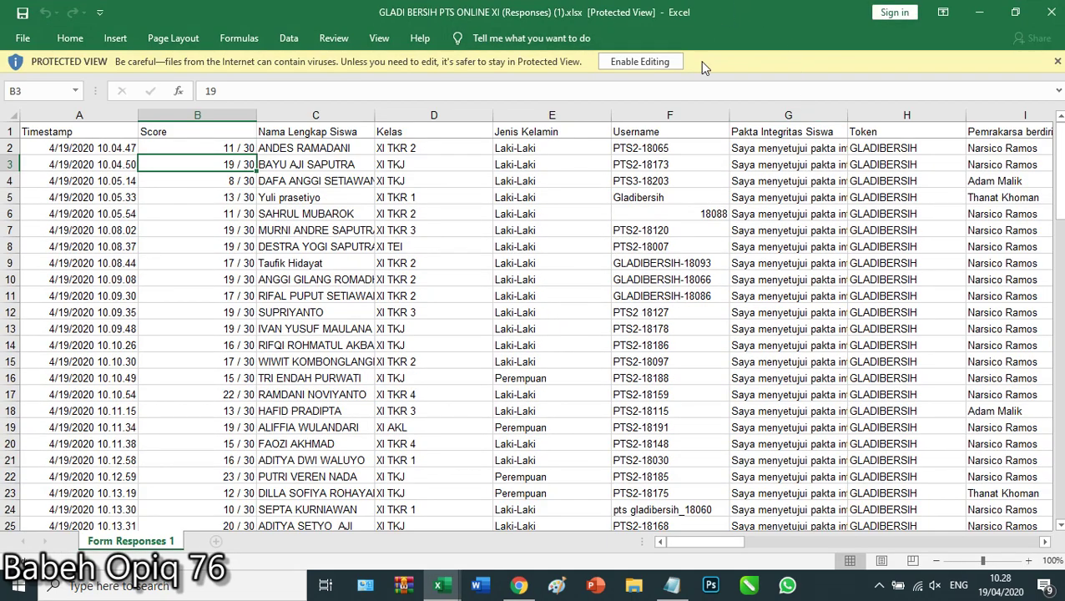
pyautogui.click(661, 63)
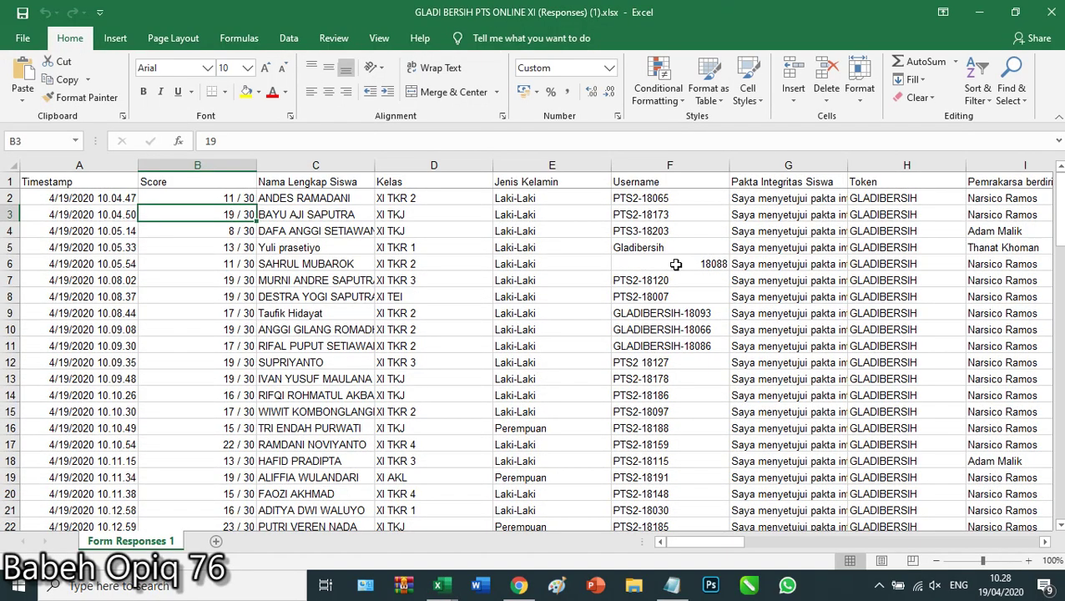
pyautogui.moveTo(1058, 205); pyautogui.dragTo(1060, 508)
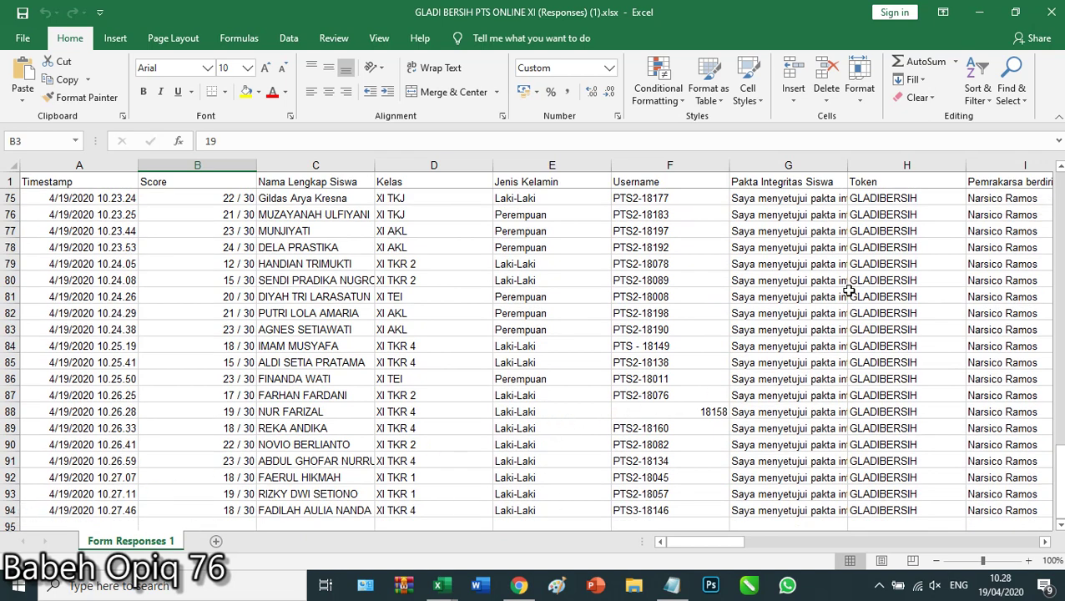
# - Minimize both Excel workbooks and the Chrome window to return to the desktop
pyautogui.click(980, 15)
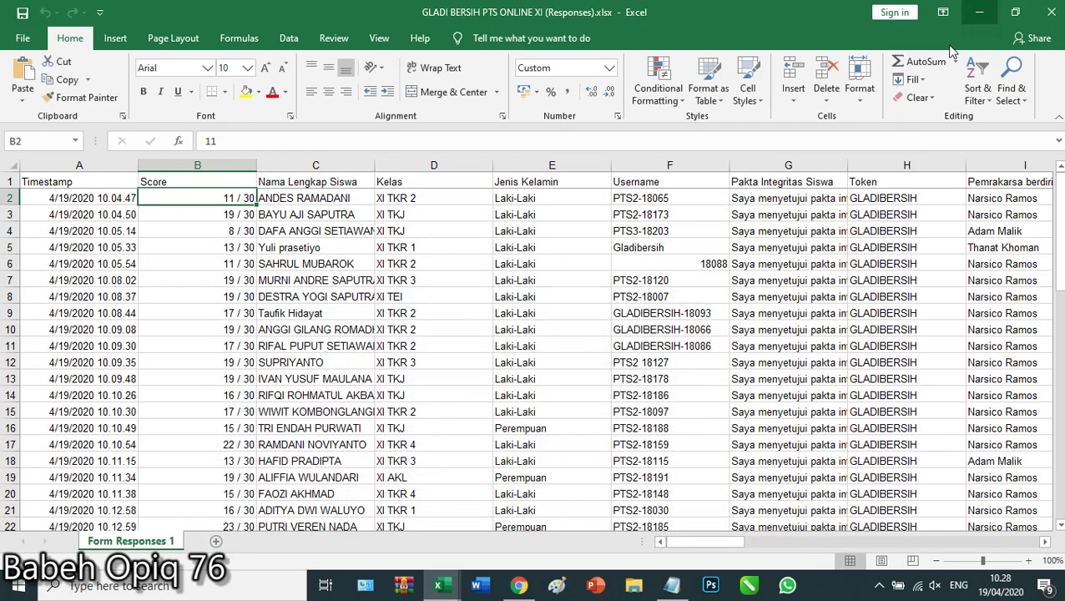
pyautogui.click(978, 13)
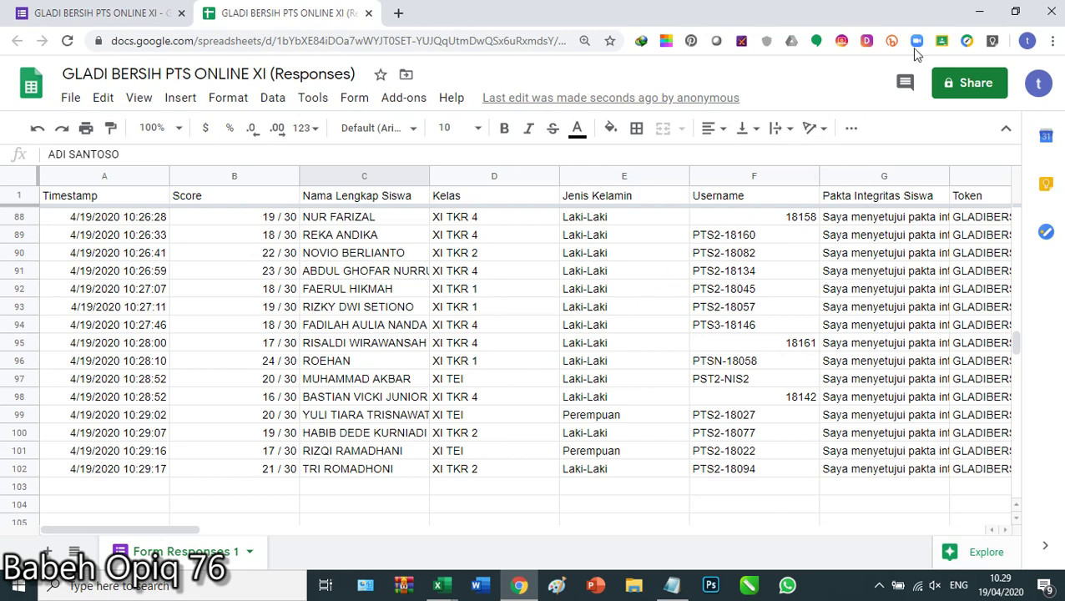
pyautogui.click(978, 14)
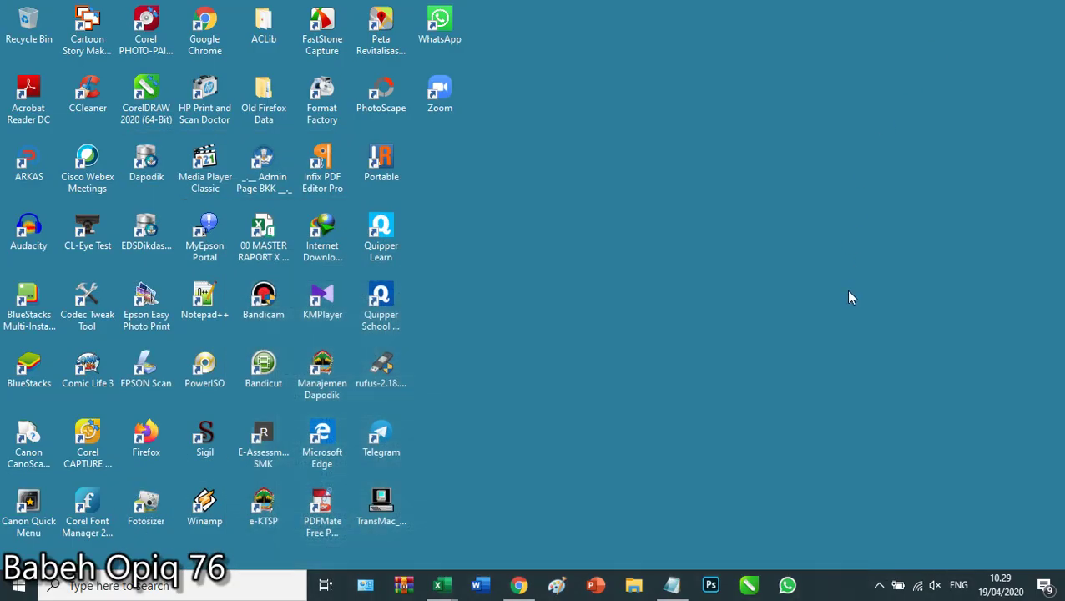